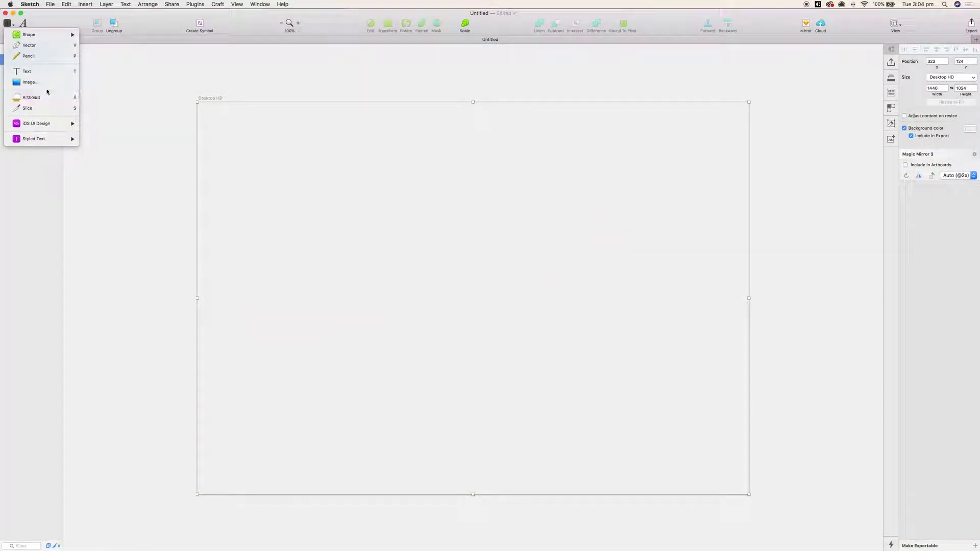
Draw a rectangle across the full width of the artboard's upper edge and set its height to 80.
{"action": "mouse_move", "coordinate": [34, 37]}
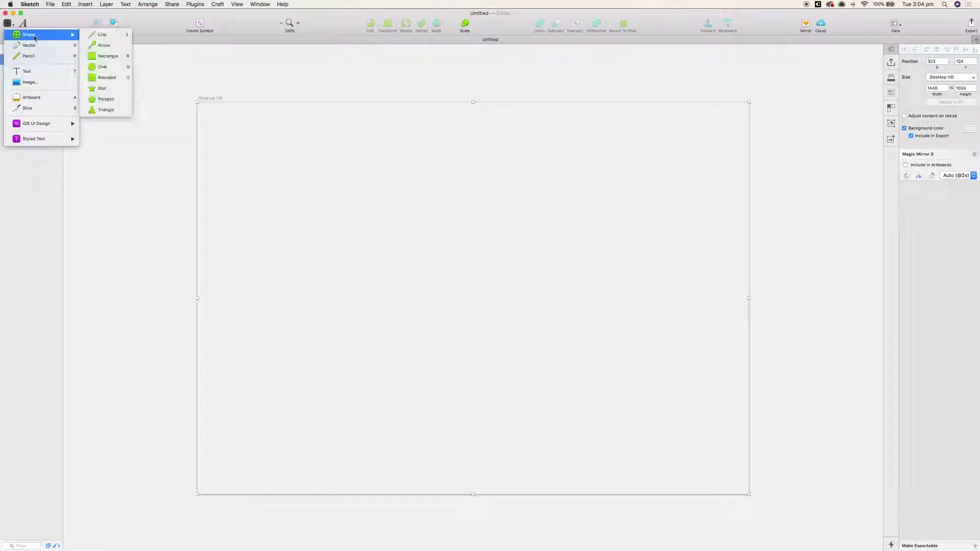
{"action": "left_click", "coordinate": [108, 56]}
{"action": "mouse_move", "coordinate": [199, 102]}
{"action": "left_mouse_down"}
{"action": "mouse_move", "coordinate": [909, 223]}
{"action": "mouse_move", "coordinate": [735, 156]}
{"action": "mouse_move", "coordinate": [744, 154]}
{"action": "left_mouse_up"}
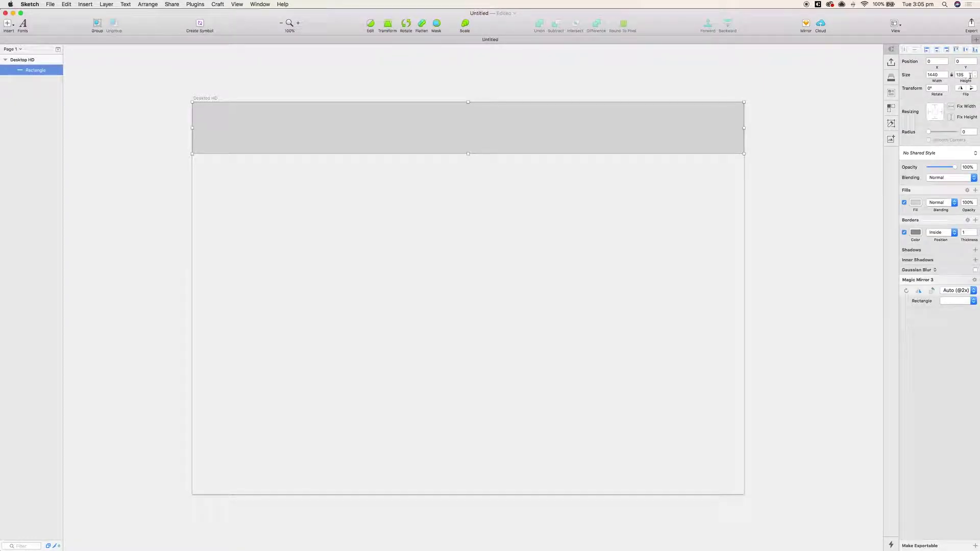
{"action": "left_click", "coordinate": [970, 75]}
{"action": "type", "text": "80"}
{"action": "key", "text": "Return"}
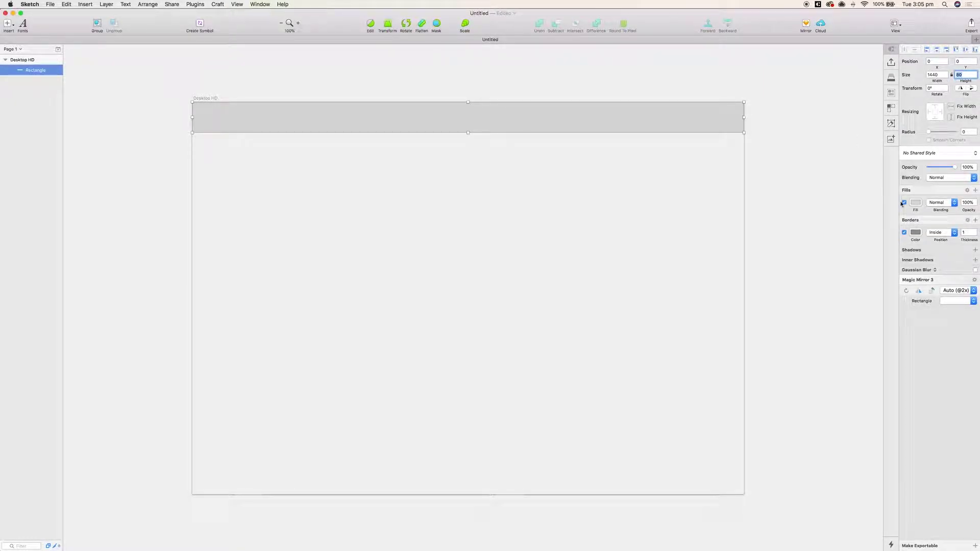
Turn off the header rectangle's border and fill it with white, FFFFFF.
{"action": "left_click", "coordinate": [905, 232]}
{"action": "left_click", "coordinate": [916, 203]}
{"action": "type", "text": "fff"}
{"action": "key", "text": "Return"}
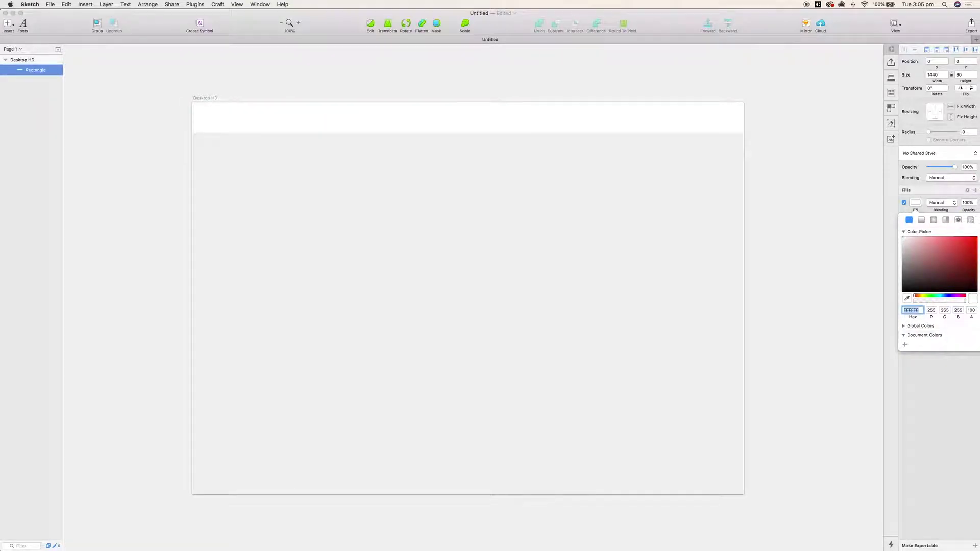
Draw a rectangle about 182 × 46 inside the white header near its left end.
{"action": "left_click_drag", "start_coordinate": [538, 118], "coordinate": [739, 326]}
{"action": "key", "text": "super+plus"}
{"action": "left_click", "coordinate": [9, 24]}
{"action": "mouse_move", "coordinate": [26, 36]}
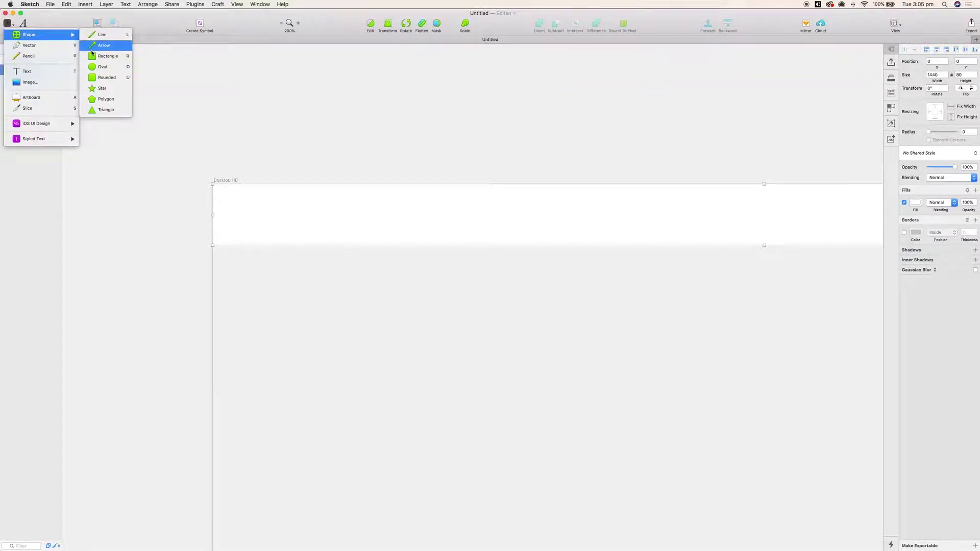
{"action": "left_click", "coordinate": [104, 55]}
{"action": "left_click_drag", "start_coordinate": [229, 197], "coordinate": [368, 232]}
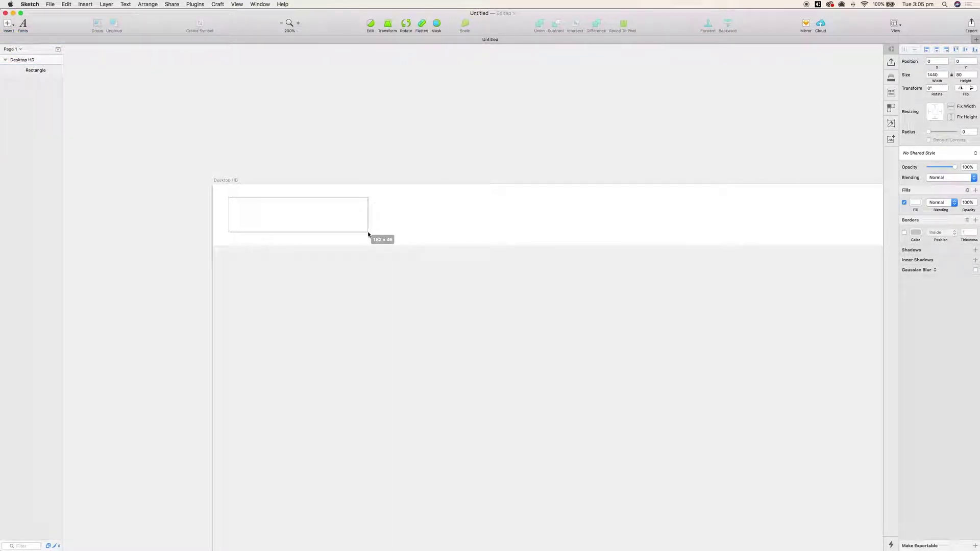
Turn off the small rectangle's border and set its fill color to 41A3E4.
{"action": "left_click", "coordinate": [904, 232]}
{"action": "left_click", "coordinate": [915, 203]}
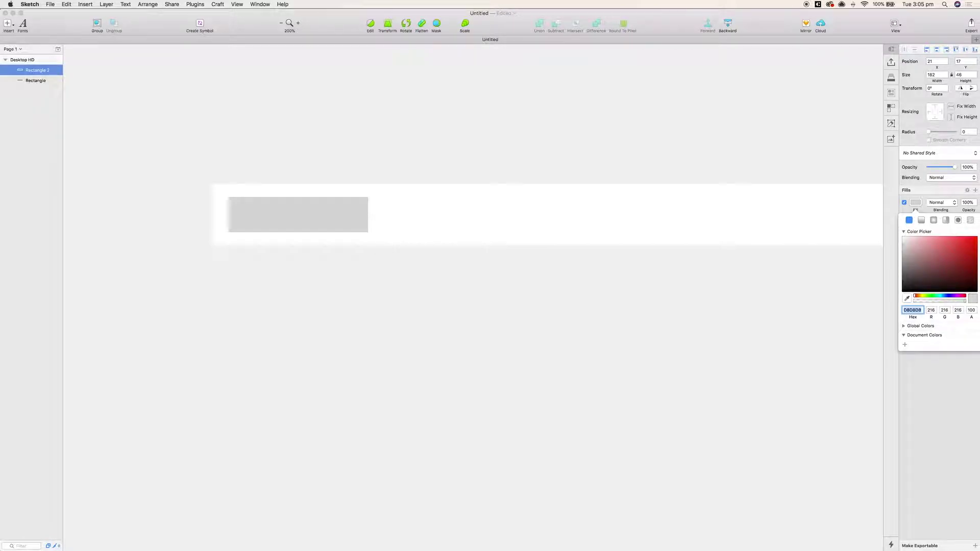
{"action": "type", "text": "41A3E4"}
{"action": "key", "text": "Return"}
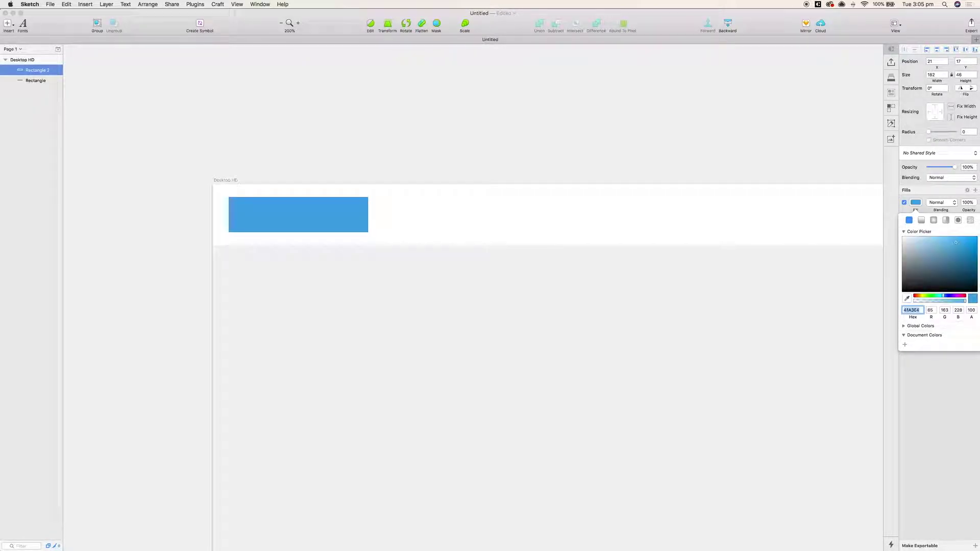
{"action": "left_click", "coordinate": [363, 213]}
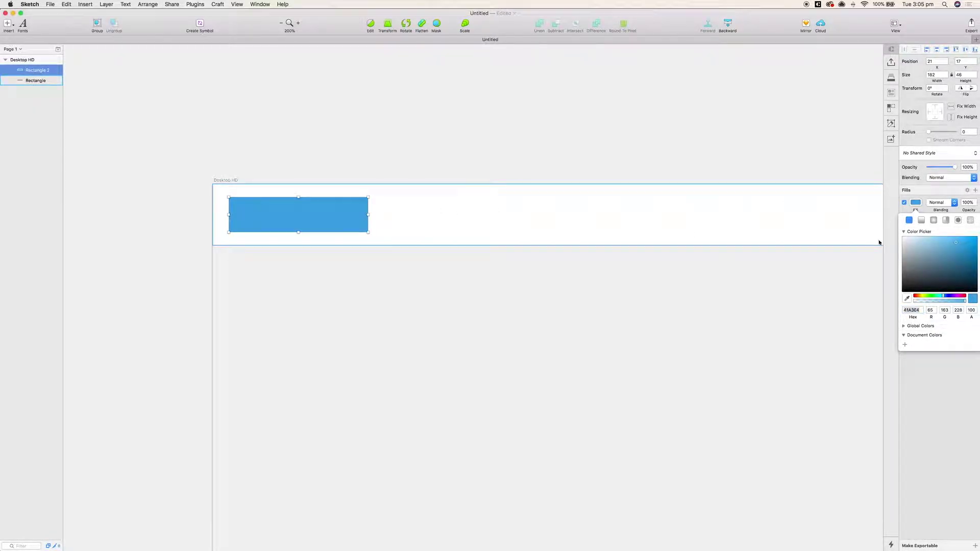
Give the blue rectangle an inside border in color 2488CA with a thickness of 4.
{"action": "left_click", "coordinate": [910, 209]}
{"action": "left_click", "coordinate": [911, 234]}
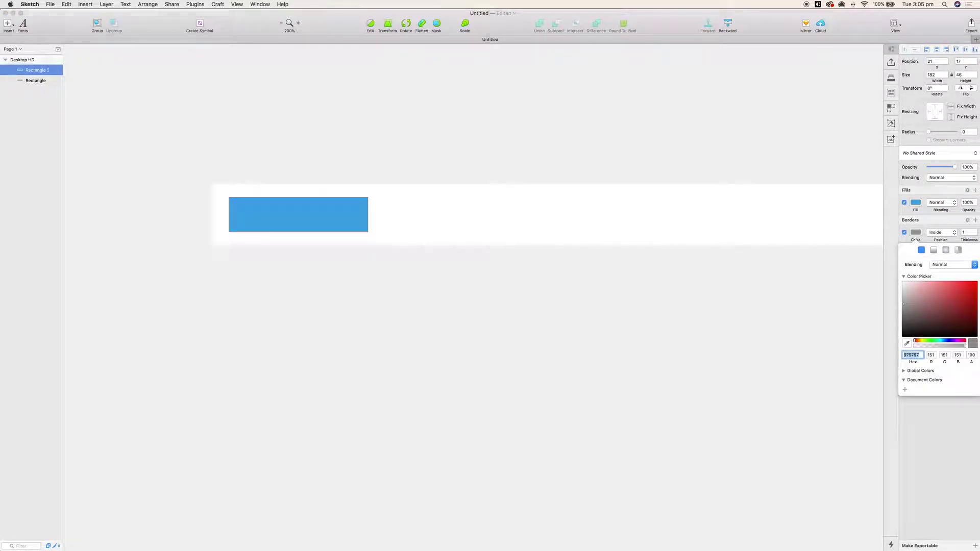
{"action": "type", "text": "2488CA"}
{"action": "key", "text": "Return"}
{"action": "left_click", "coordinate": [974, 231]}
{"action": "left_click", "coordinate": [974, 231]}
{"action": "left_click", "coordinate": [974, 231]}
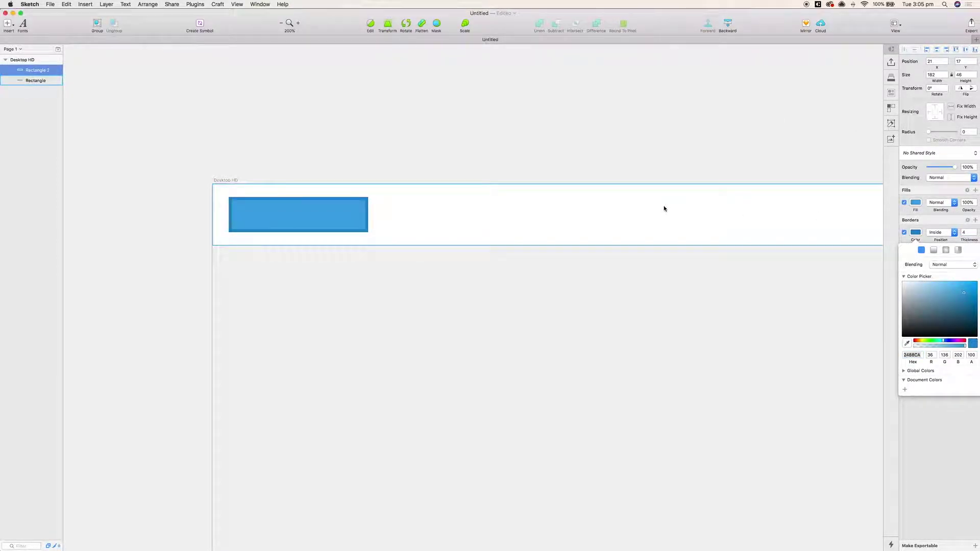
Add the text CRASHBOARD over the blue rectangle.
{"action": "left_click", "coordinate": [378, 127]}
{"action": "left_click", "coordinate": [9, 25]}
{"action": "left_click", "coordinate": [27, 71]}
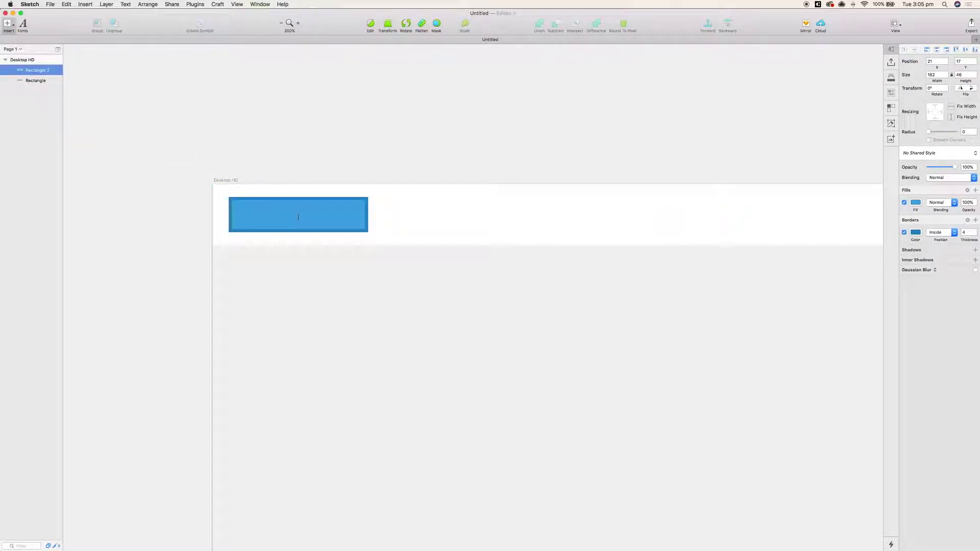
{"action": "left_click", "coordinate": [296, 219]}
{"action": "type", "text": "CRASHBOARD"}
{"action": "key", "text": "Escape"}
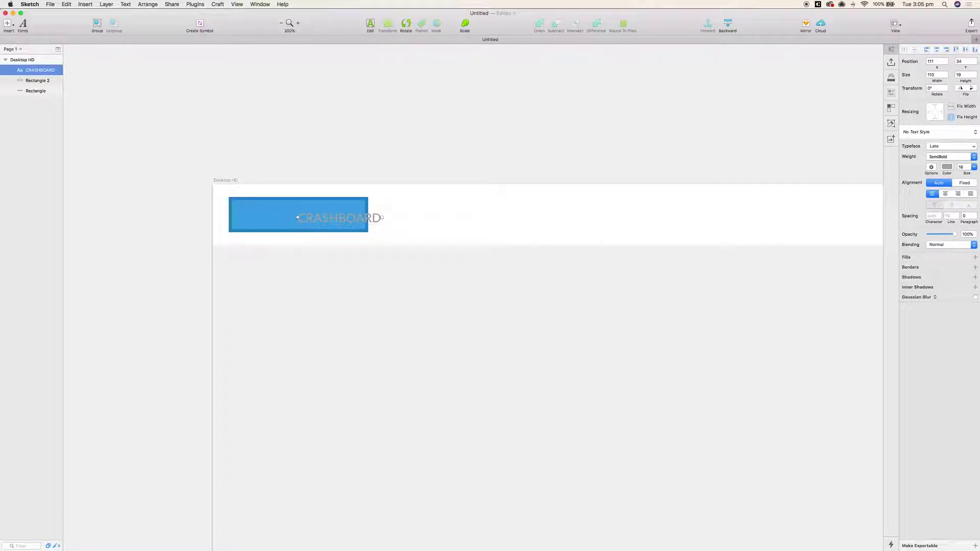
Style the CRASHBOARD text in white Poppins Bold and center it on the blue rectangle.
{"action": "left_click", "coordinate": [945, 147]}
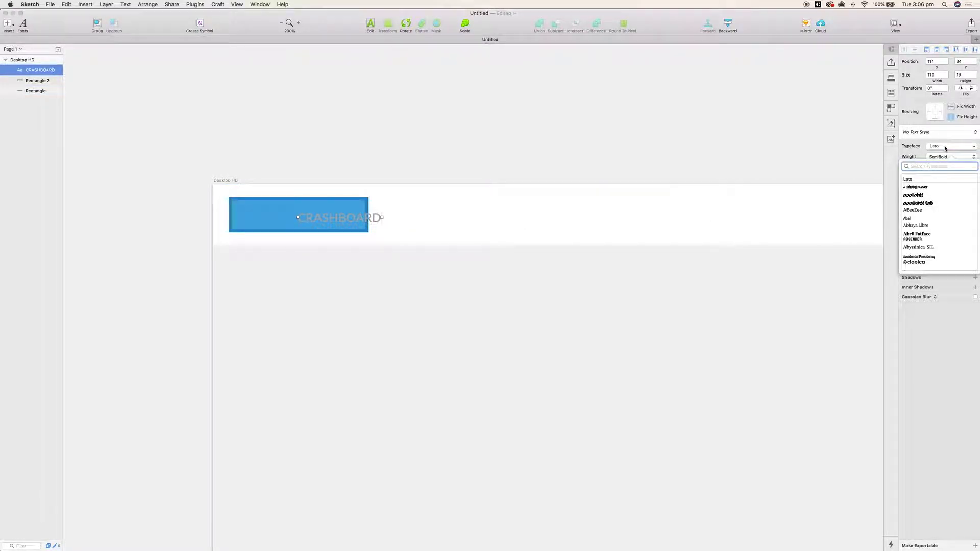
{"action": "type", "text": "popp"}
{"action": "left_click", "coordinate": [911, 179]}
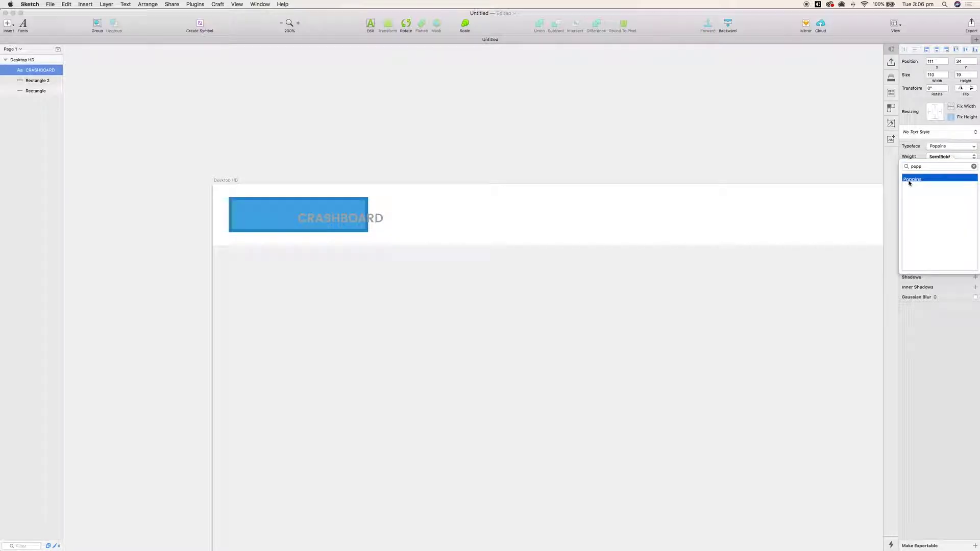
{"action": "left_click", "coordinate": [929, 320]}
{"action": "left_click", "coordinate": [949, 156]}
{"action": "left_click", "coordinate": [941, 168]}
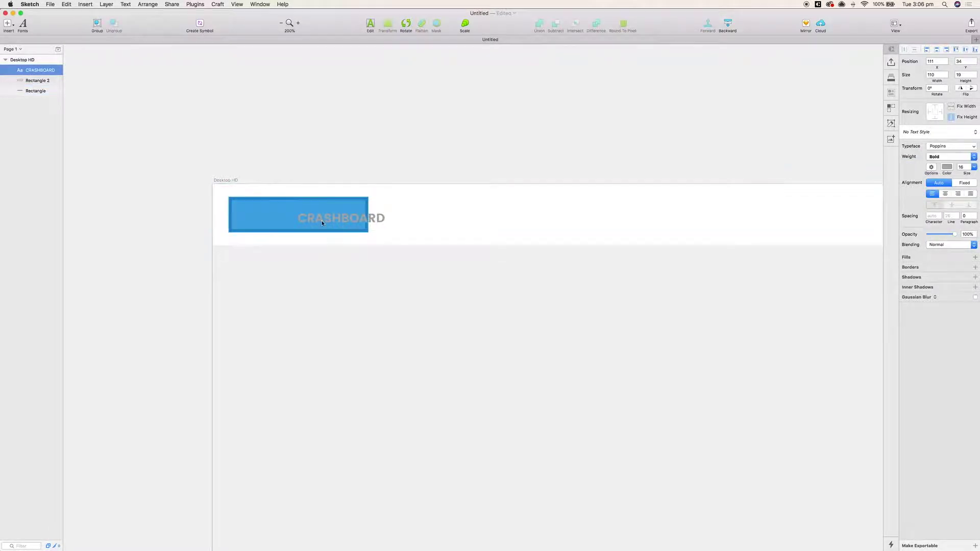
{"action": "left_click_drag", "start_coordinate": [346, 221], "coordinate": [322, 219]}
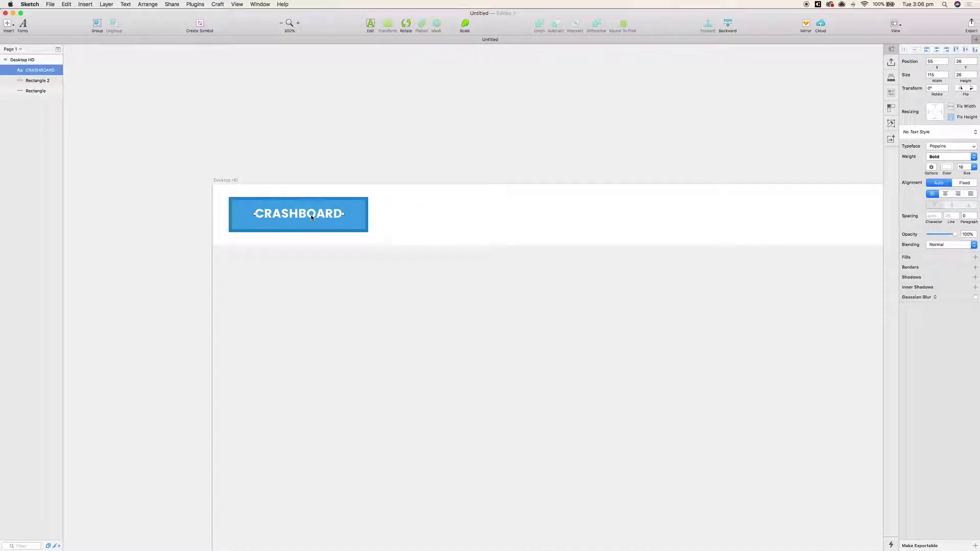
Try the CRASHBOARD text at sizes 28 and 24, repositioning it over the blue rectangle each time.
{"action": "scroll", "coordinate": [312, 218], "scroll_direction": "left", "scroll_amount": 2}
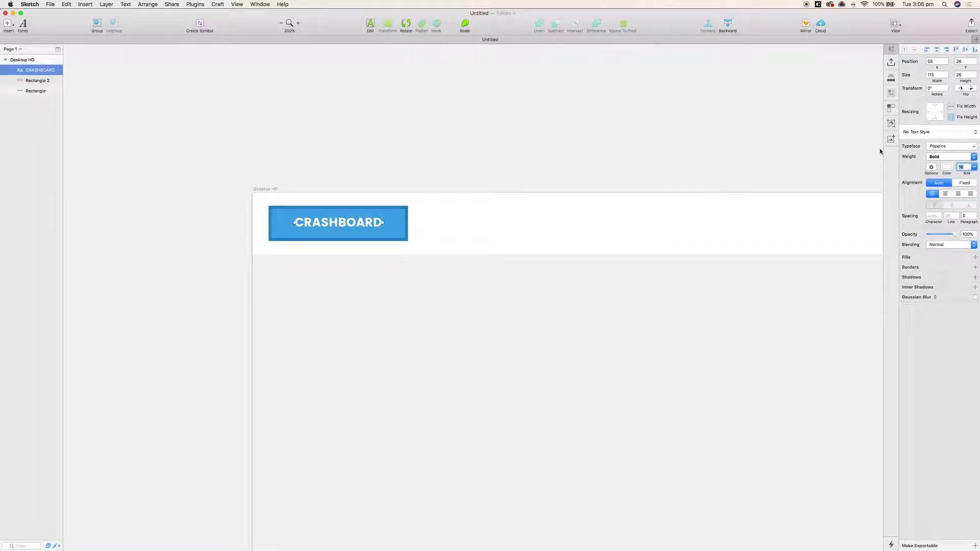
{"action": "type", "text": "28"}
{"action": "key", "text": "Return"}
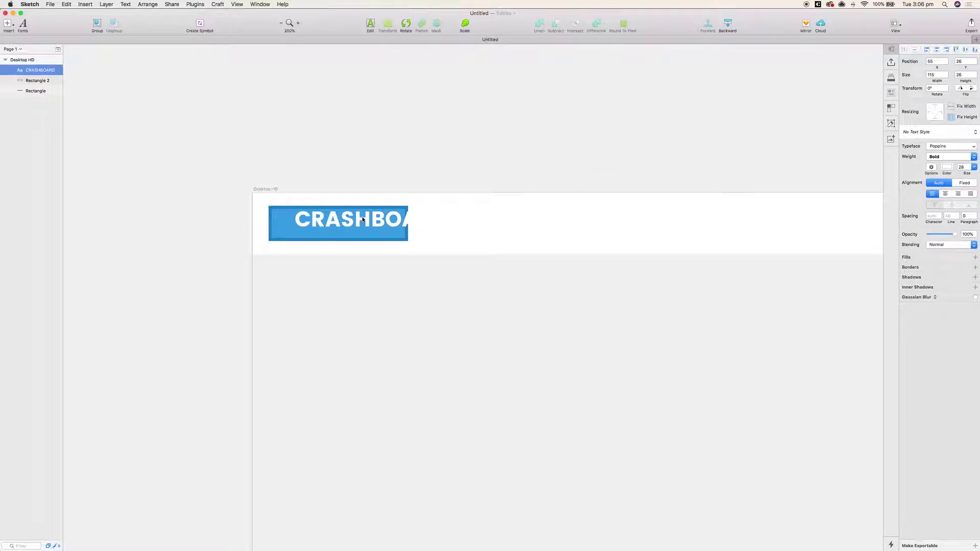
{"action": "left_click_drag", "start_coordinate": [363, 220], "coordinate": [346, 227]}
{"action": "type", "text": "2"}
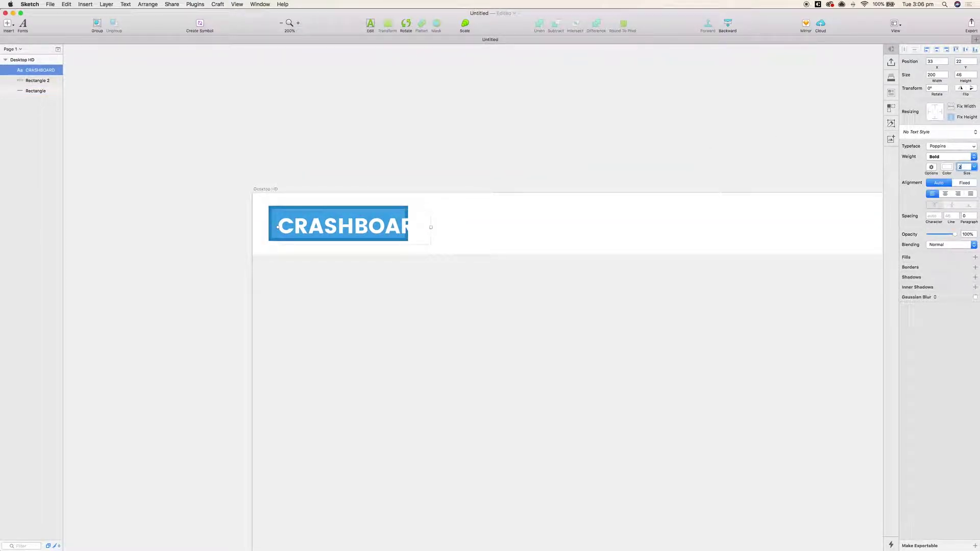
{"action": "type", "text": "4"}
{"action": "key", "text": "Return"}
{"action": "left_click_drag", "start_coordinate": [332, 224], "coordinate": [324, 225]}
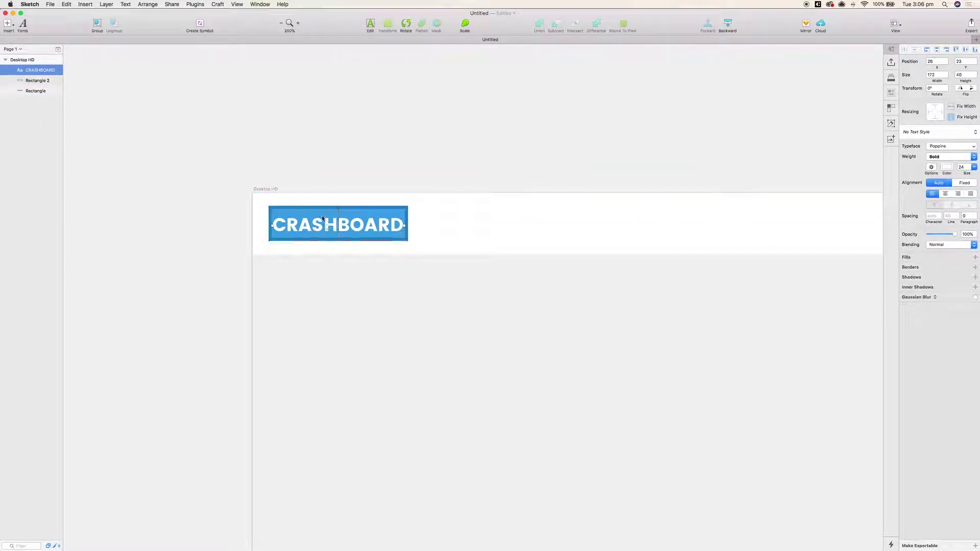
Set the CRASHBOARD text size to 20 and move it to the center of the blue rectangle.
{"action": "type", "text": "20"}
{"action": "key", "text": "Return"}
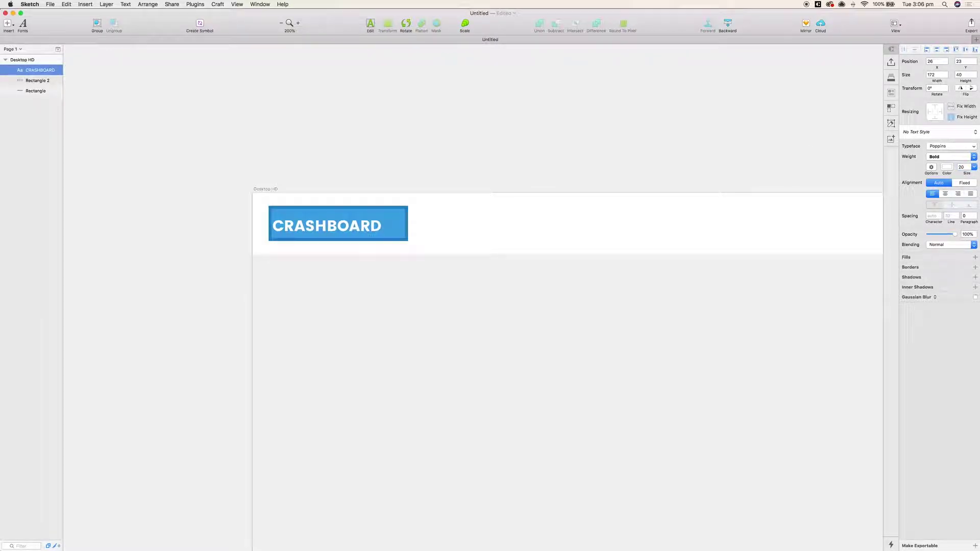
{"action": "left_click_drag", "start_coordinate": [354, 227], "coordinate": [365, 225]}
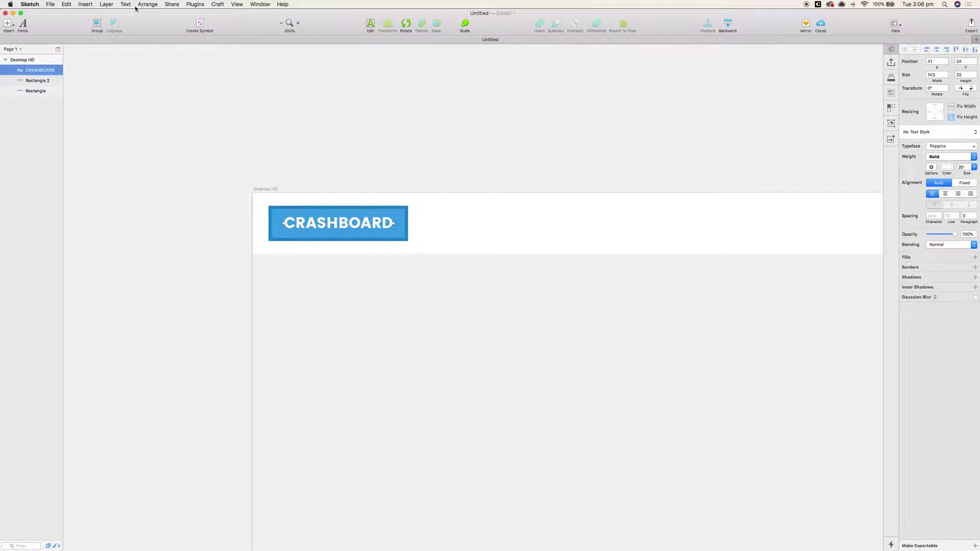
Convert the CRASHBOARD text to outlines and align it horizontally and vertically with the blue rectangle.
{"action": "left_click", "coordinate": [106, 4]}
{"action": "left_click", "coordinate": [138, 138]}
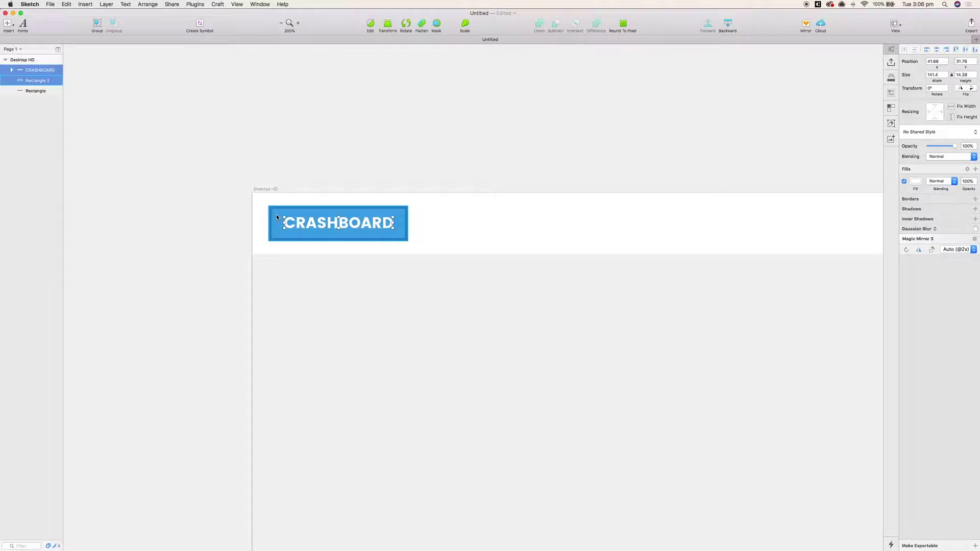
{"action": "left_click", "coordinate": [277, 218], "text": "shift"}
{"action": "left_click", "coordinate": [147, 4]}
{"action": "mouse_move", "coordinate": [168, 70]}
{"action": "left_click", "coordinate": [223, 78]}
{"action": "left_click", "coordinate": [148, 4]}
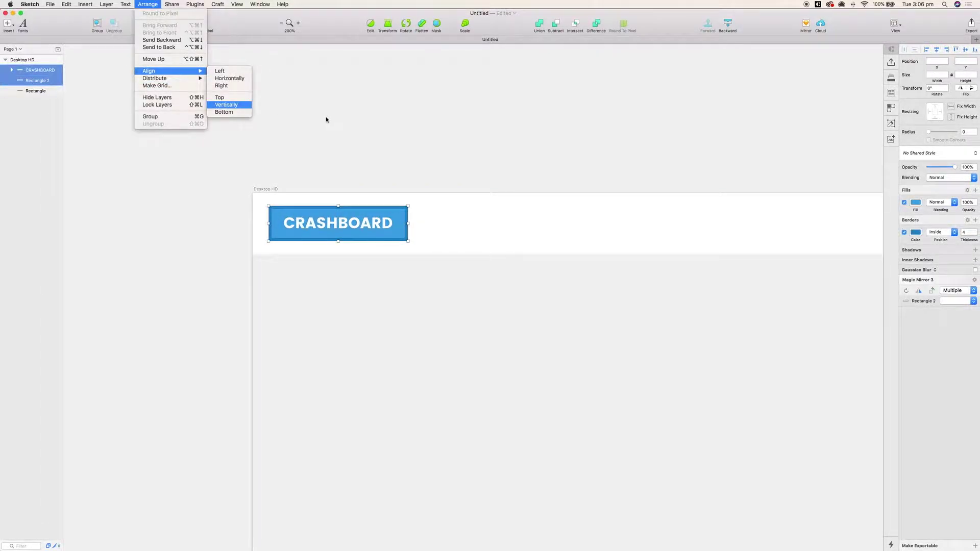
Group the CRASHBOARD lettering with its blue rectangle and show the layout grid over the artboard.
{"action": "key", "text": "super+g"}
{"action": "key", "text": "ctrl+l"}
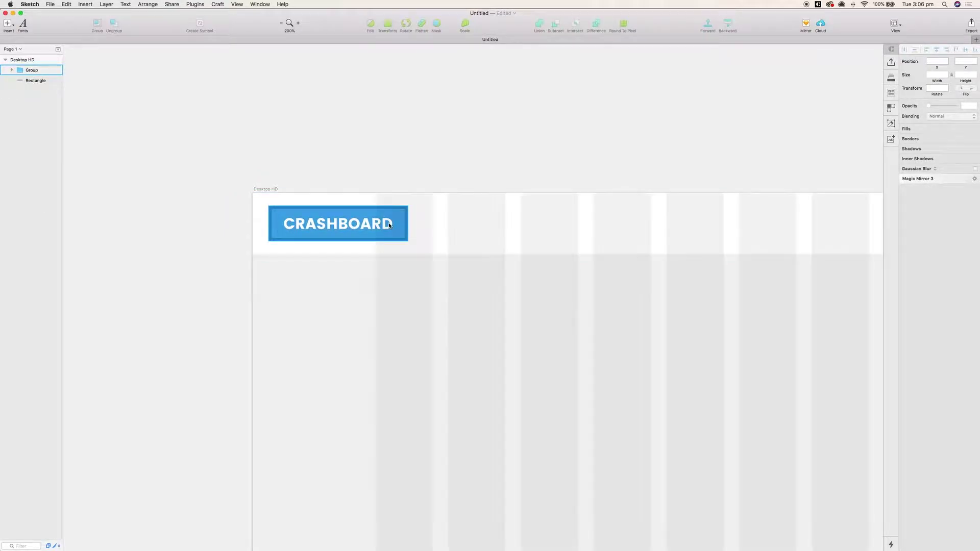
{"action": "left_click", "coordinate": [388, 224]}
Duplicate the white header rectangle and narrow the copy to 235 wide, ending at the first full layout column.
{"action": "left_click", "coordinate": [9, 24]}
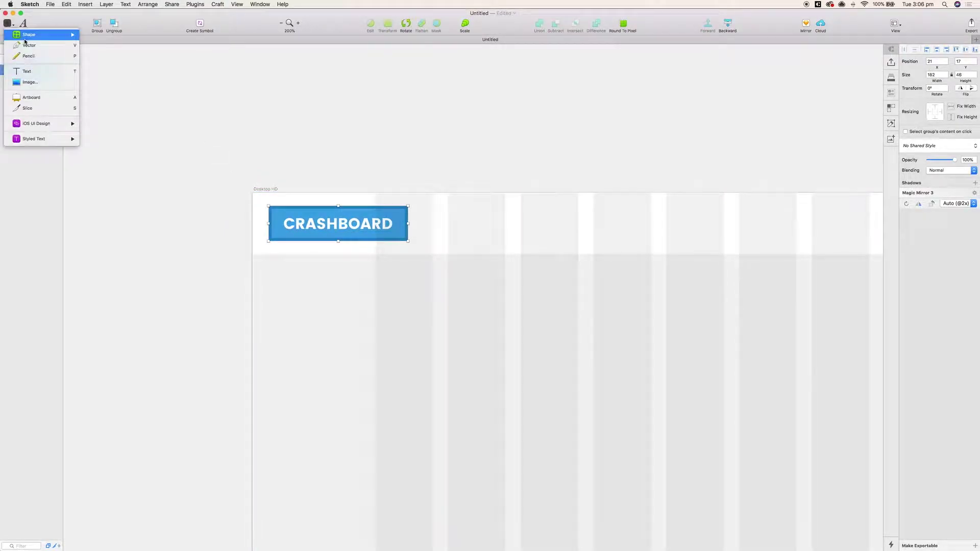
{"action": "mouse_move", "coordinate": [30, 34]}
{"action": "left_click", "coordinate": [103, 55]}
{"action": "left_click", "coordinate": [318, 203]}
{"action": "key", "text": "super+c"}
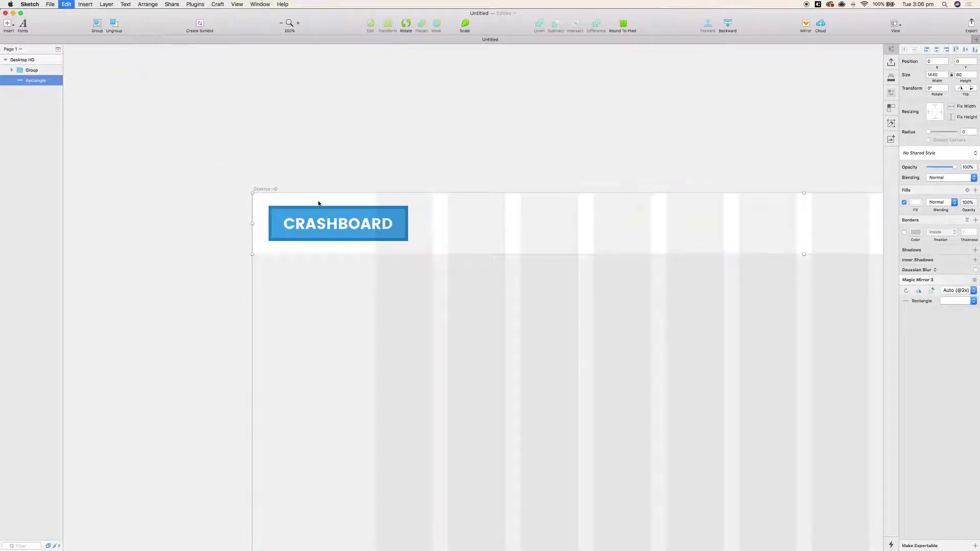
{"action": "key", "text": "super+v"}
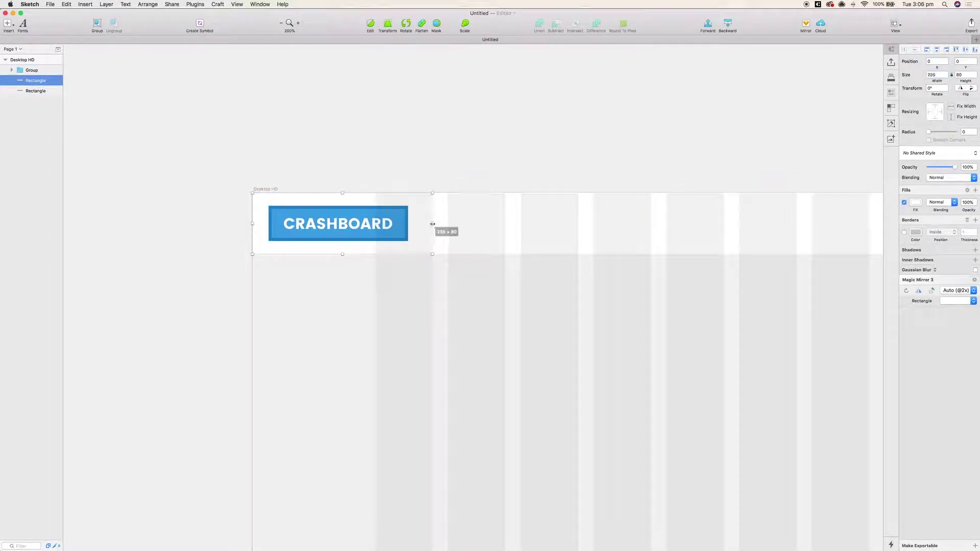
Align the CRASHBOARD group horizontally with the narrow white rectangle behind it.
{"action": "left_click", "coordinate": [293, 208], "text": "shift"}
{"action": "left_click", "coordinate": [148, 4]}
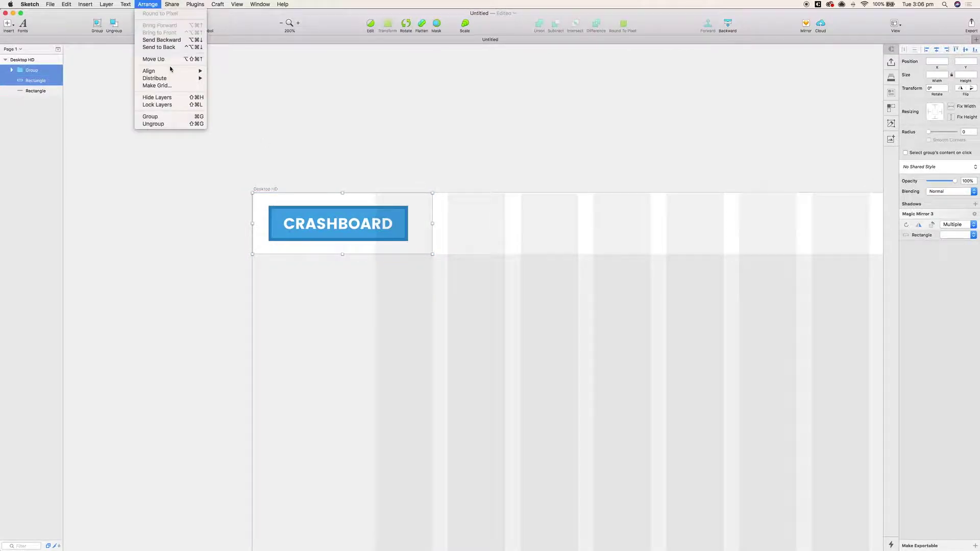
{"action": "mouse_move", "coordinate": [171, 71]}
{"action": "left_click", "coordinate": [219, 79]}
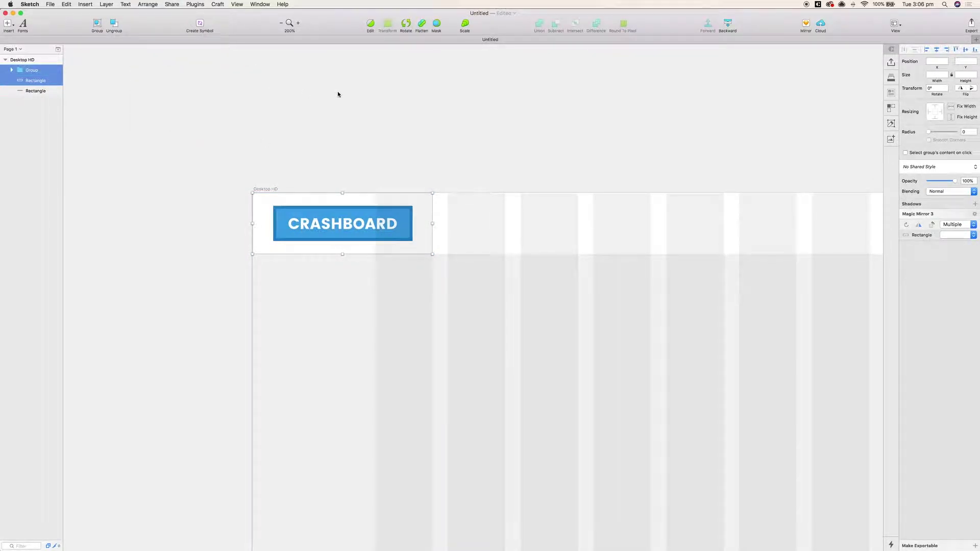
Rename the CRASHBOARD group logo and the narrow rectangle bg, and combine both in a group also named logo.
{"action": "left_click", "coordinate": [24, 71]}
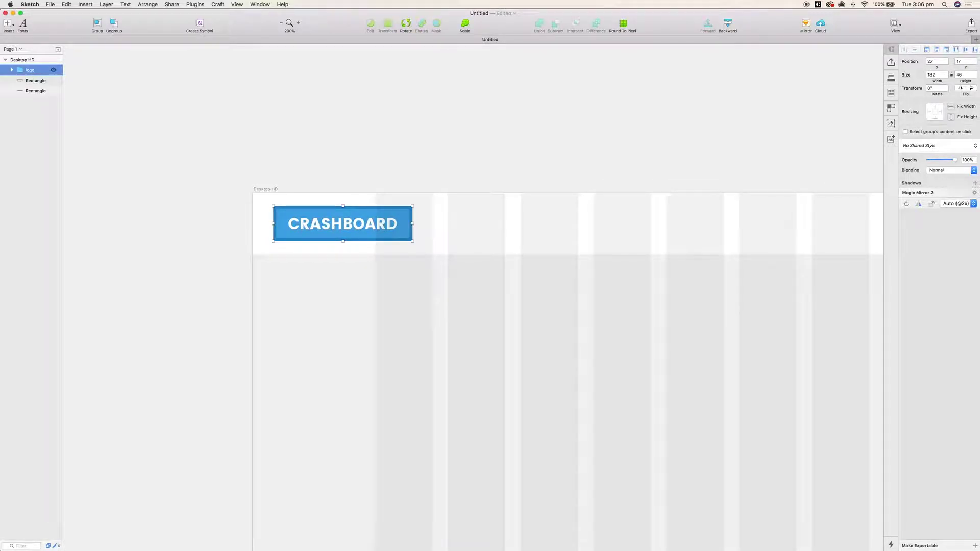
{"action": "left_click", "coordinate": [32, 82]}
{"action": "left_click", "coordinate": [29, 70], "text": "shift"}
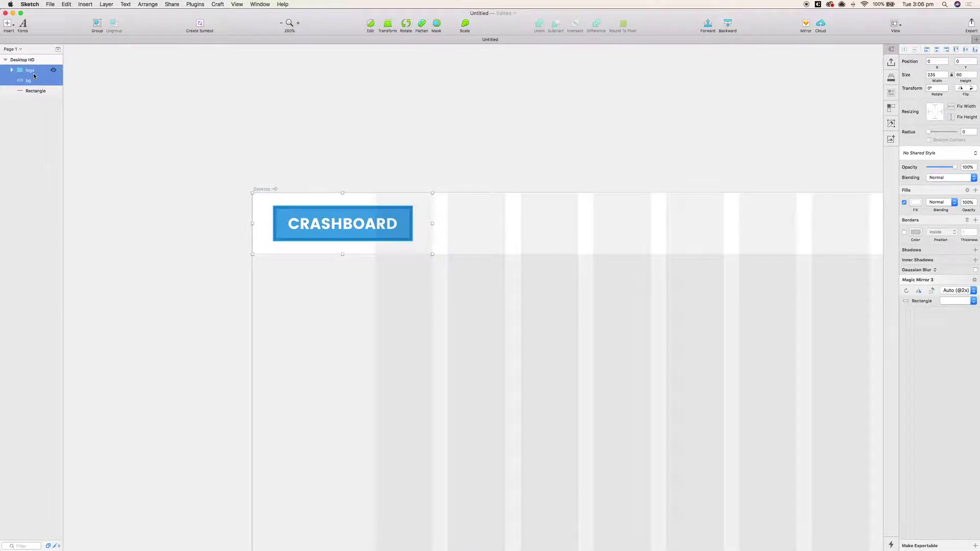
{"action": "key", "text": "super+g"}
{"action": "double_click", "coordinate": [35, 74]}
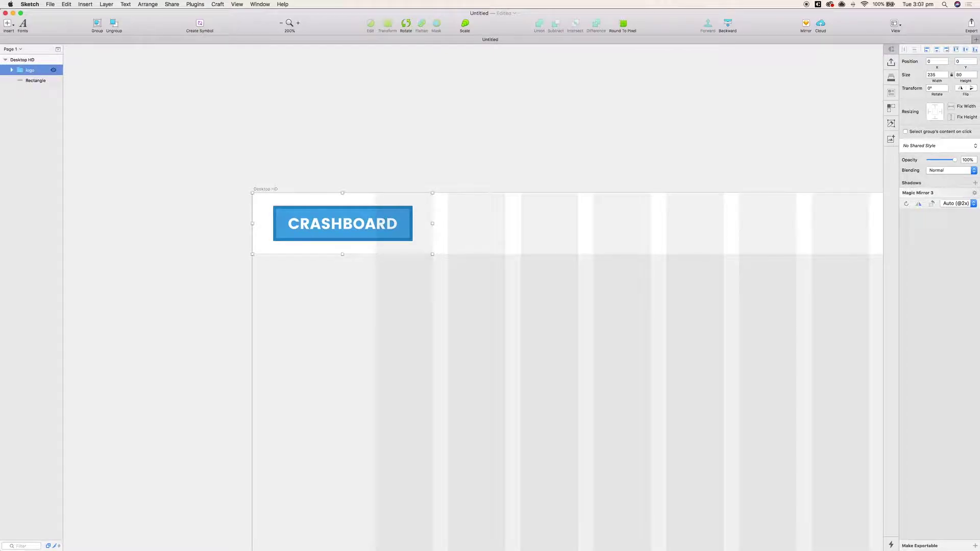
Deselect the logo group and hide the artboard's layout grid.
{"action": "left_click", "coordinate": [275, 110]}
{"action": "left_click_drag", "start_coordinate": [323, 112], "coordinate": [294, 112]}
{"action": "key", "text": "ctrl+l"}
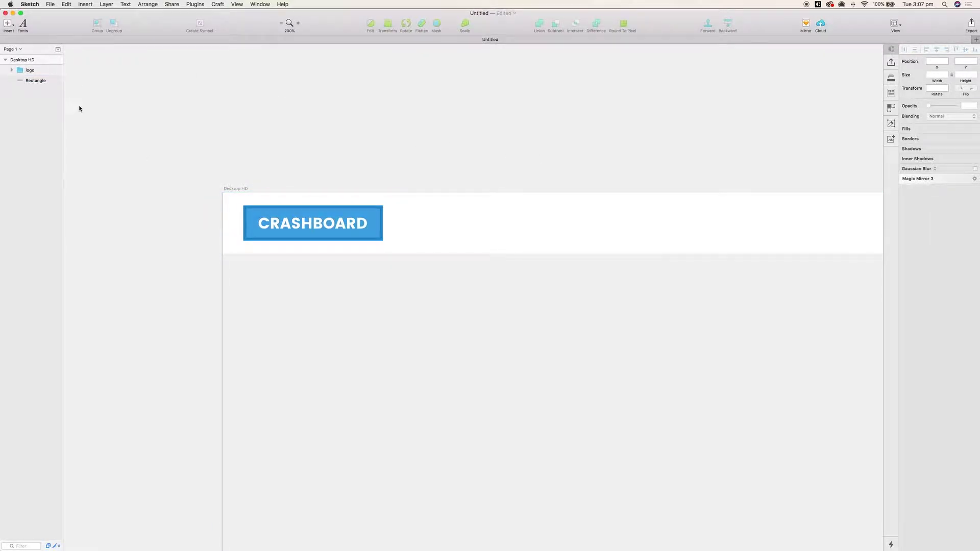
Copy the bg rectangle from inside the logo group to the top level of the artboard.
{"action": "left_click", "coordinate": [12, 70]}
{"action": "left_click", "coordinate": [32, 91]}
{"action": "left_click", "coordinate": [13, 71]}
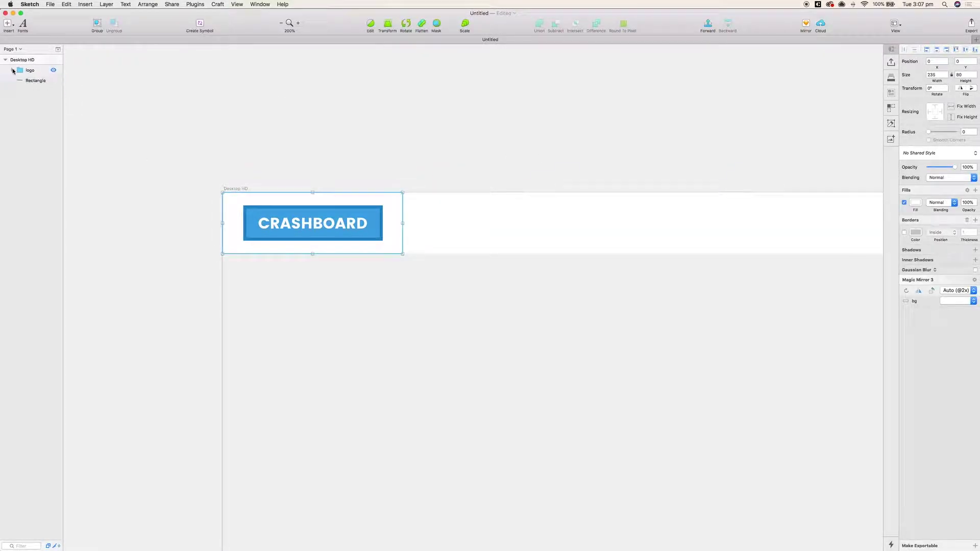
{"action": "left_click", "coordinate": [13, 71]}
{"action": "left_click_drag", "start_coordinate": [35, 67], "coordinate": [36, 67]}
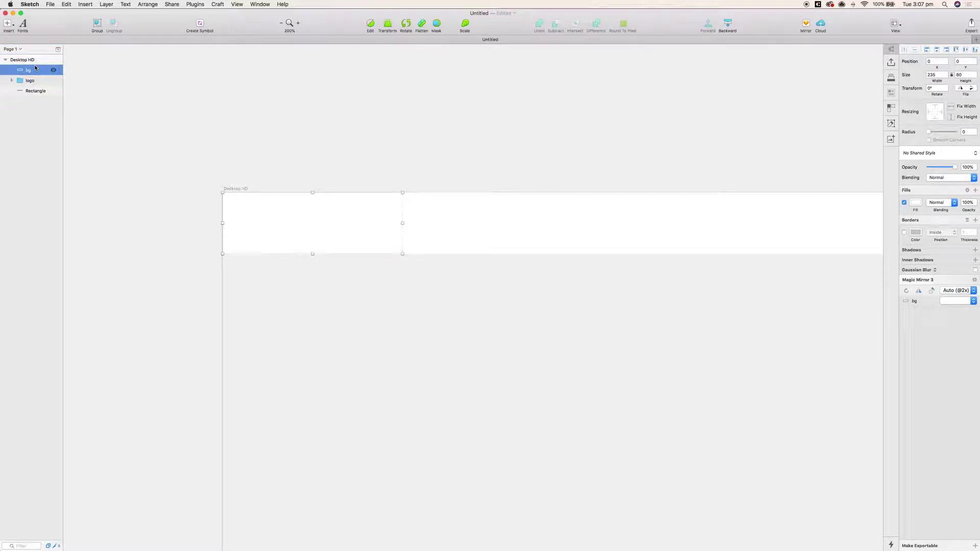
Place the copied bg rectangle directly beside the logo block at X 235 and set its width to 100.
{"action": "left_click_drag", "start_coordinate": [320, 243], "coordinate": [488, 248]}
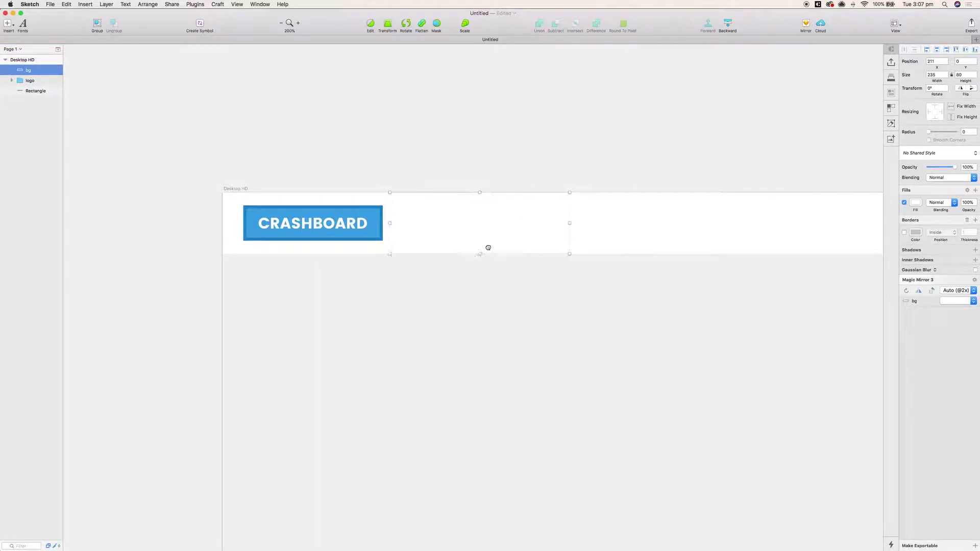
{"action": "left_click", "coordinate": [279, 220]}
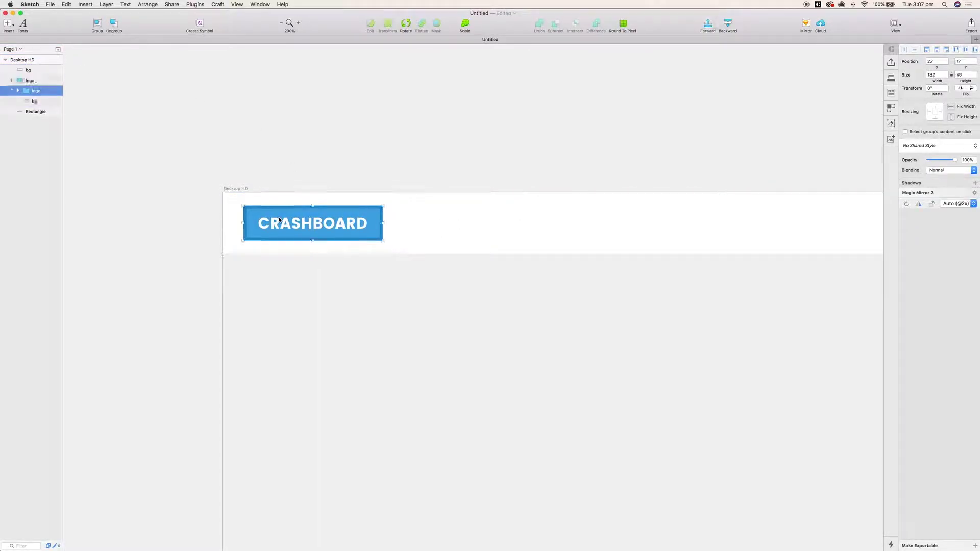
{"action": "left_click", "coordinate": [453, 227]}
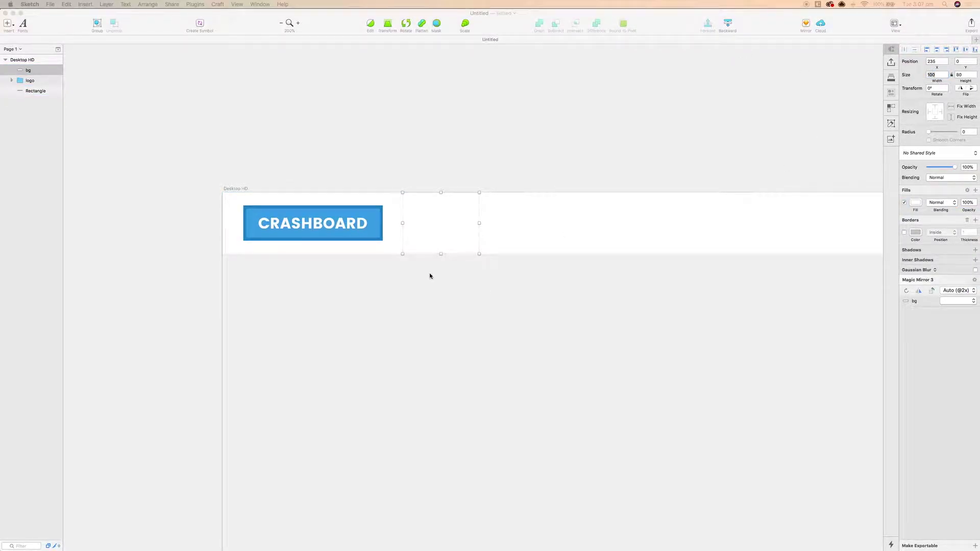
{"action": "left_click", "coordinate": [440, 234]}
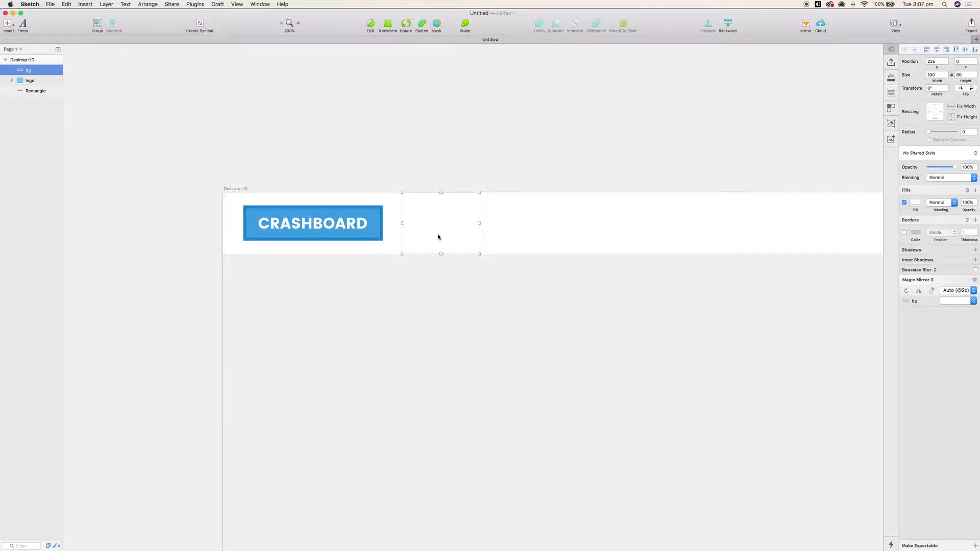
Insert the home icon from the anticon icon font and move it onto the 100-wide bg rectangle.
{"action": "key", "text": "super+equal"}
{"action": "left_click", "coordinate": [217, 4]}
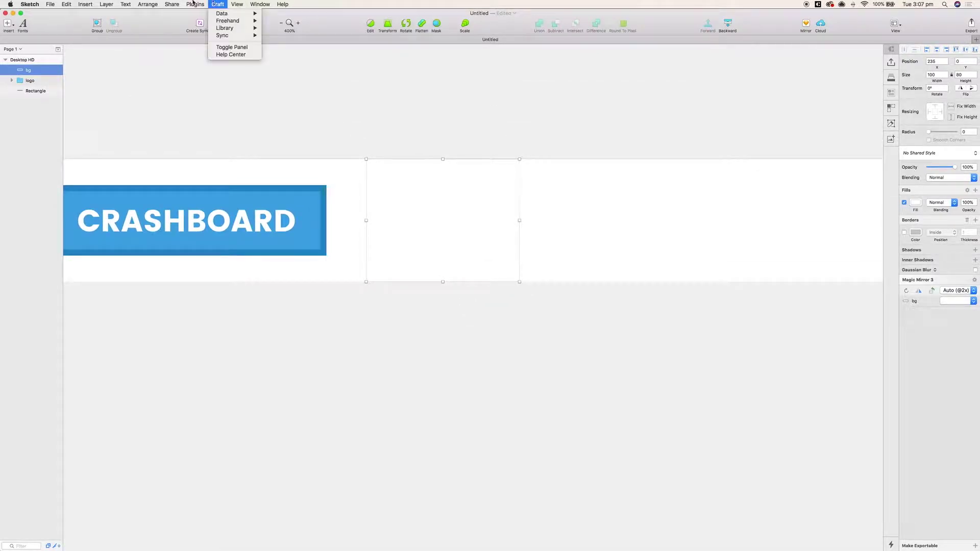
{"action": "mouse_move", "coordinate": [204, 57]}
{"action": "mouse_move", "coordinate": [327, 58]}
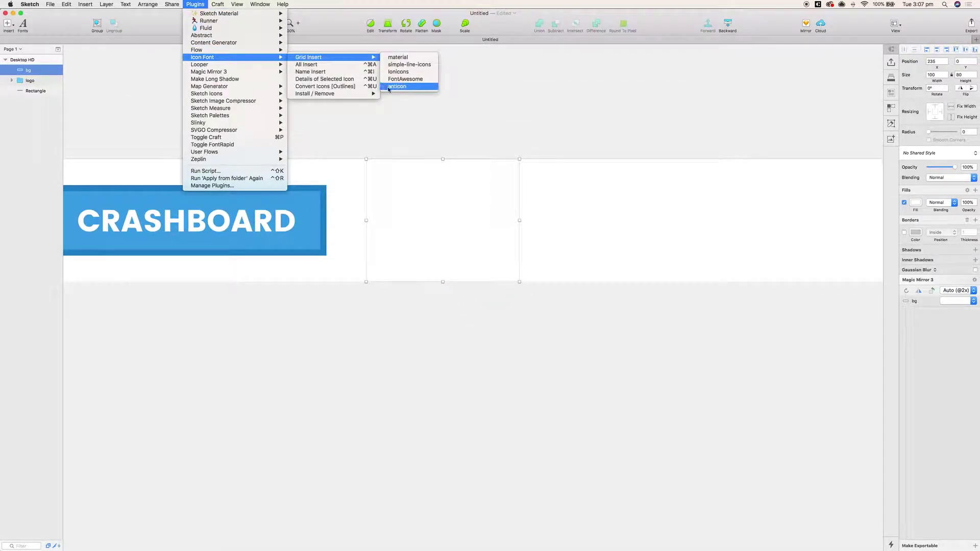
{"action": "left_click", "coordinate": [391, 87]}
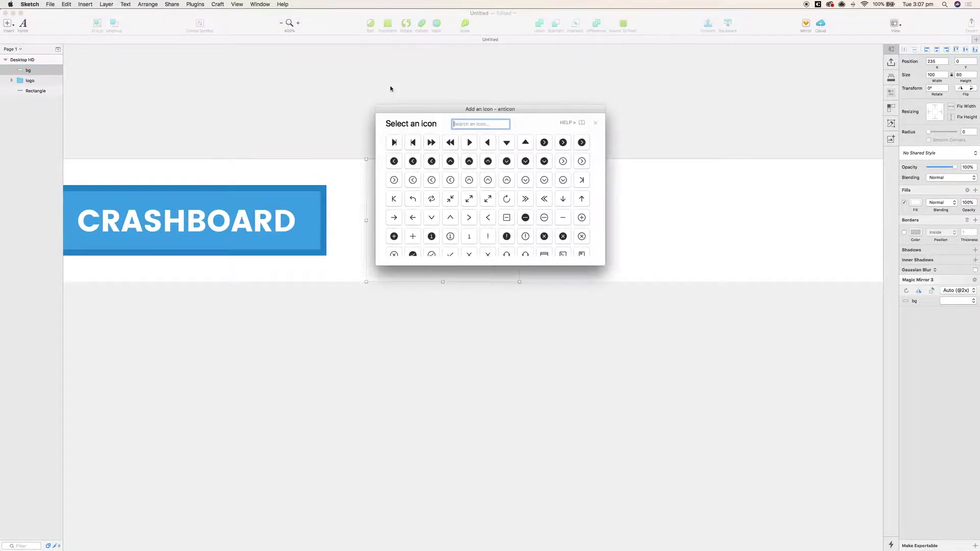
{"action": "left_click", "coordinate": [392, 145]}
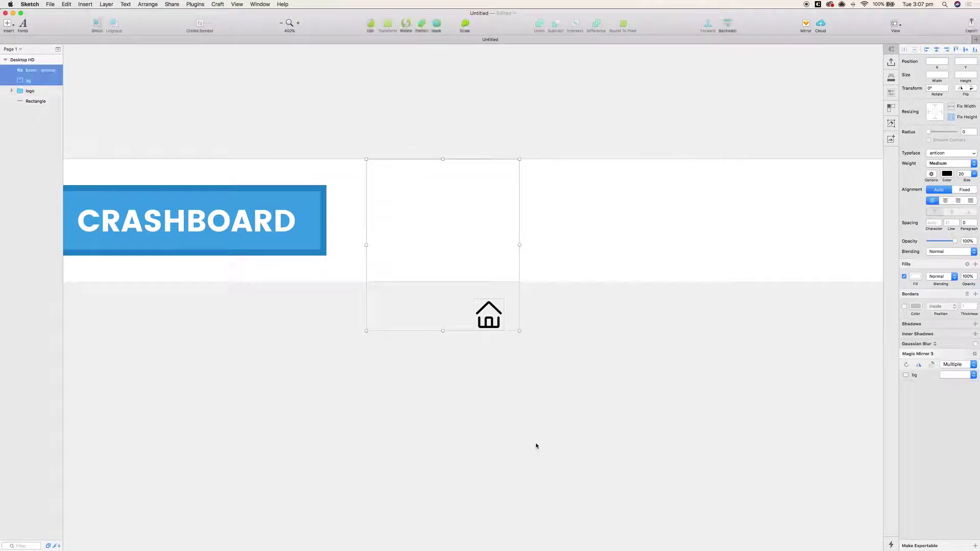
{"action": "left_click_drag", "start_coordinate": [481, 309], "coordinate": [443, 233]}
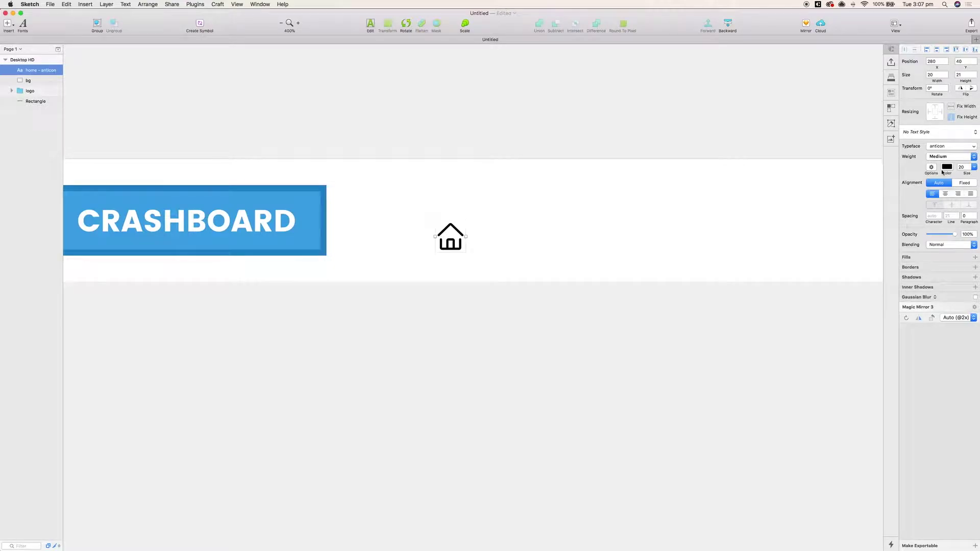
Set the home icon's font size to 28 and move it to the middle of the bg rectangle.
{"action": "type", "text": "28"}
{"action": "key", "text": "Return"}
{"action": "left_click_drag", "start_coordinate": [459, 238], "coordinate": [445, 229]}
{"action": "left_click", "coordinate": [483, 232], "text": "shift"}
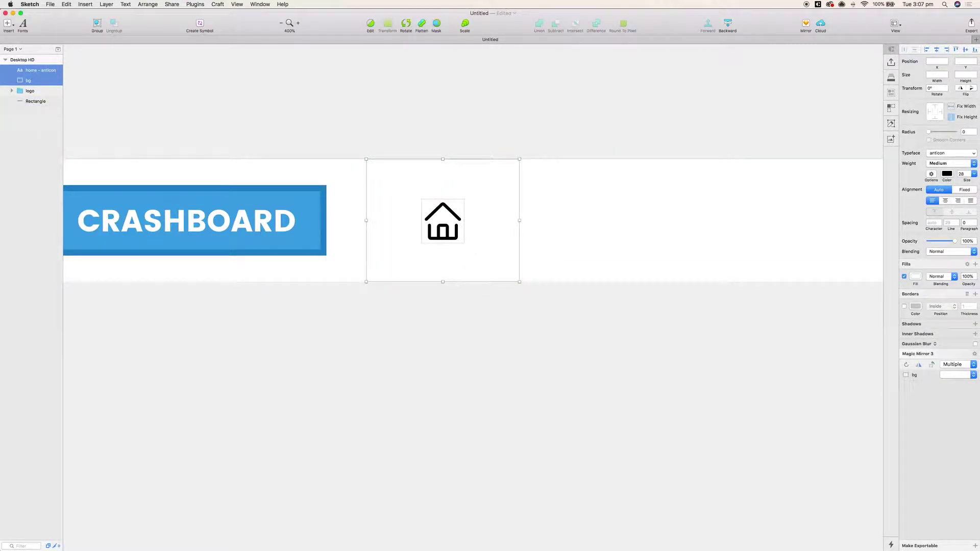
{"action": "key", "text": "super+Tab"}
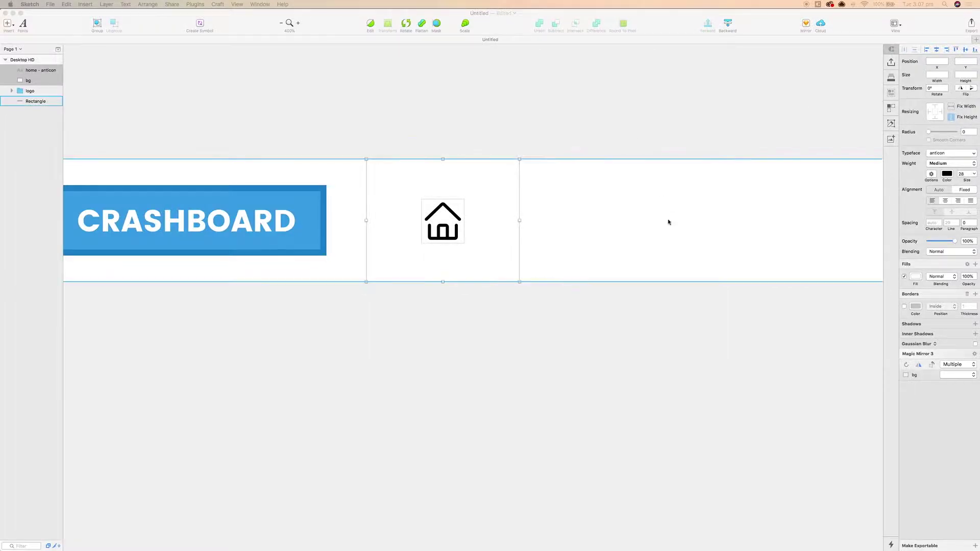
{"action": "left_click", "coordinate": [466, 282]}
Set the home icon's font size to 26 and align it vertically with the bg rectangle.
{"action": "left_click", "coordinate": [443, 227]}
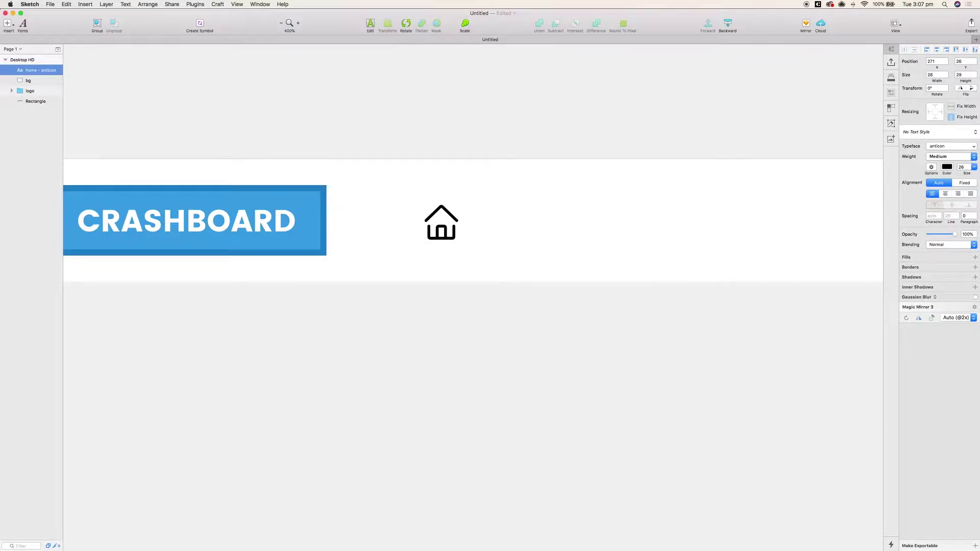
{"action": "left_click", "coordinate": [405, 187], "text": "shift"}
{"action": "left_click", "coordinate": [148, 4]}
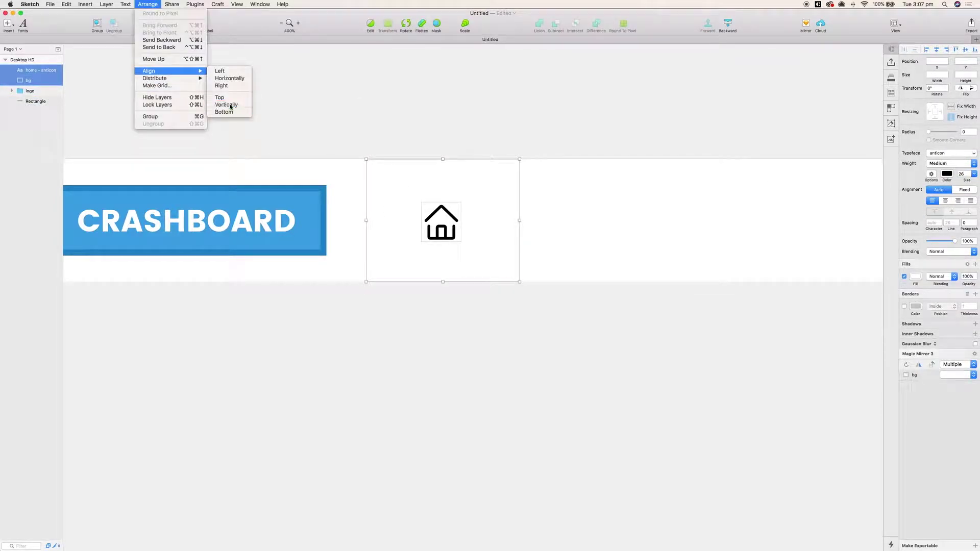
{"action": "left_click", "coordinate": [228, 103]}
{"action": "left_click", "coordinate": [260, 91]}
Add a text label reading Home to the right of the home icon.
{"action": "left_click", "coordinate": [441, 222]}
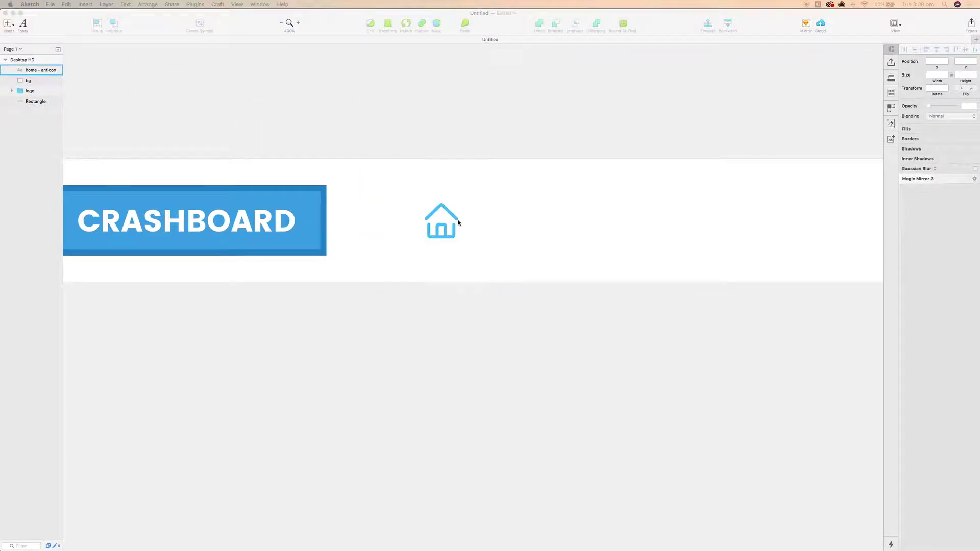
{"action": "left_click", "coordinate": [15, 27]}
{"action": "left_click", "coordinate": [31, 69]}
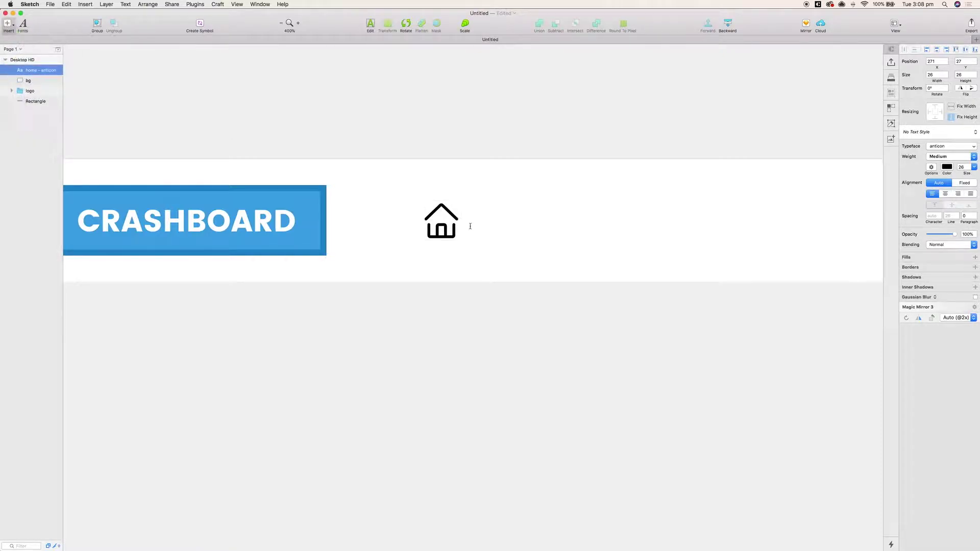
{"action": "left_click", "coordinate": [469, 224]}
{"action": "type", "text": "Home"}
{"action": "key", "text": "Escape"}
Format the Home label in Poppins with Medium weight and font size 8.
{"action": "left_click", "coordinate": [951, 146]}
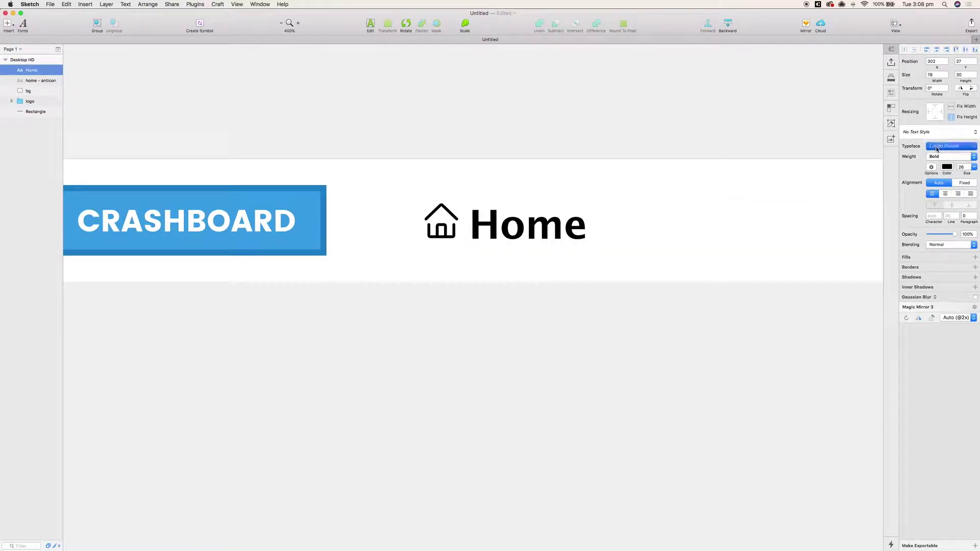
{"action": "type", "text": "popp"}
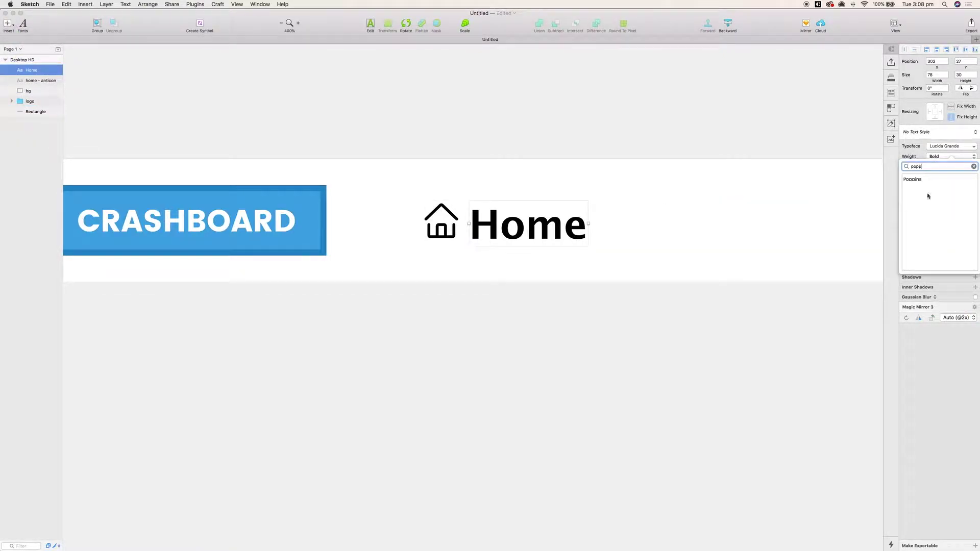
{"action": "left_click", "coordinate": [921, 180]}
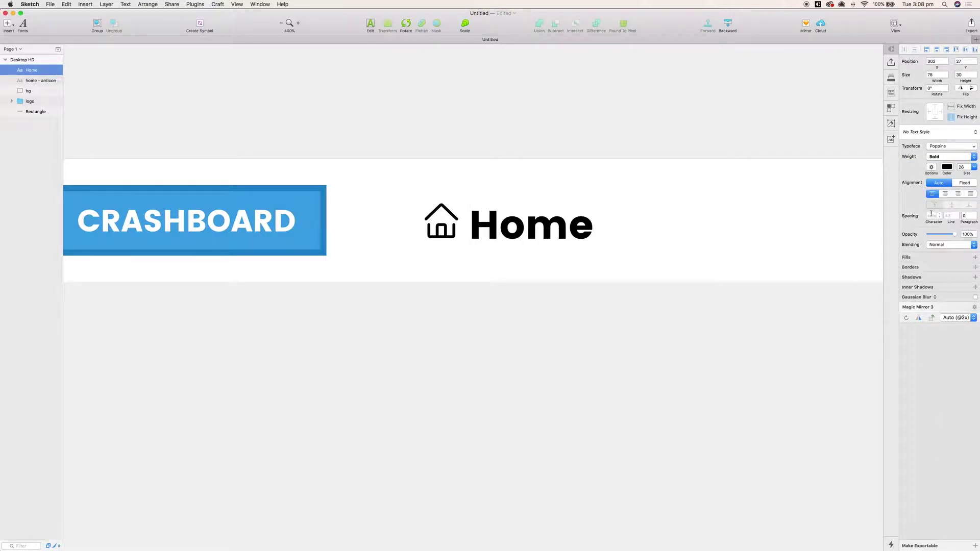
{"action": "type", "text": "8"}
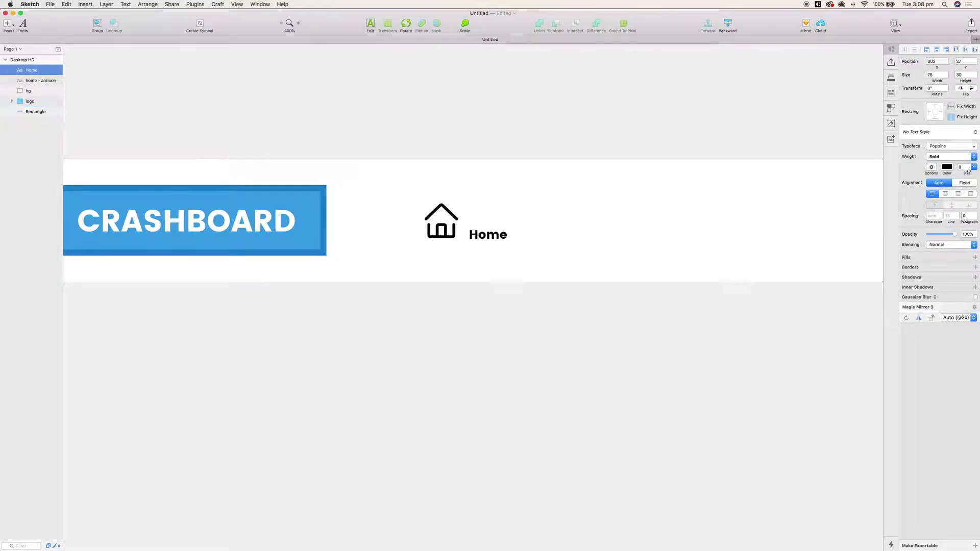
{"action": "left_click", "coordinate": [951, 157]}
{"action": "key", "text": "Up"}
{"action": "key", "text": "Up"}
{"action": "key", "text": "Up"}
{"action": "key", "text": "Up"}
{"action": "key", "text": "Return"}
Move the Home label close beside the home icon and align the two vertically.
{"action": "left_click_drag", "start_coordinate": [488, 234], "coordinate": [478, 219]}
{"action": "left_click", "coordinate": [442, 220], "text": "shift"}
{"action": "left_click", "coordinate": [147, 4]}
{"action": "mouse_move", "coordinate": [188, 76]}
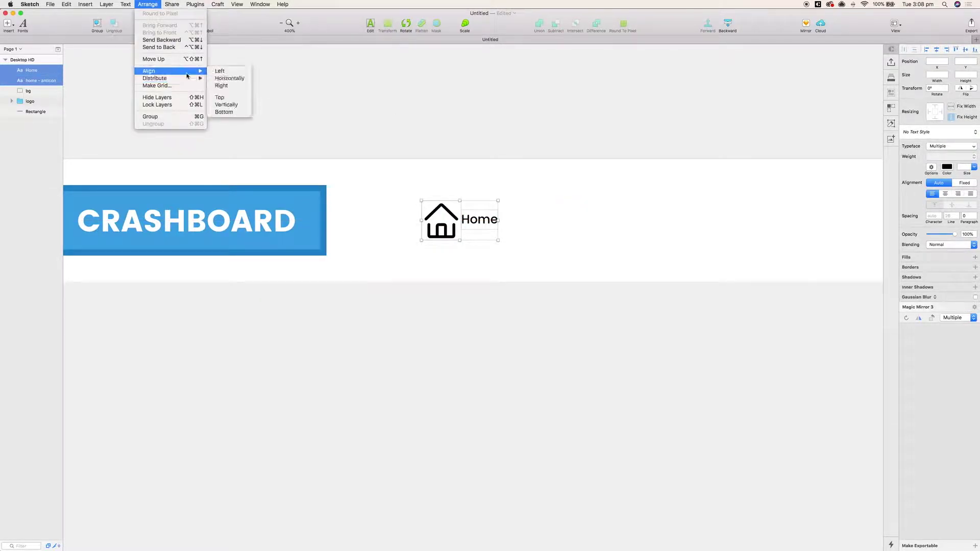
{"action": "key", "text": "Return"}
{"action": "left_click", "coordinate": [480, 227]}
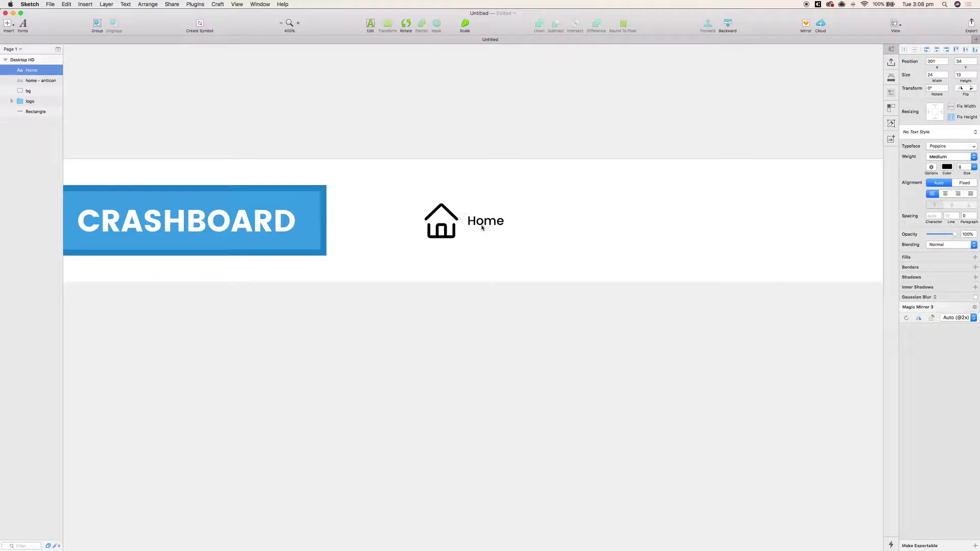
Group the home icon with its label and align the group horizontally and vertically with the bg rectangle.
{"action": "left_click", "coordinate": [447, 228], "text": "shift"}
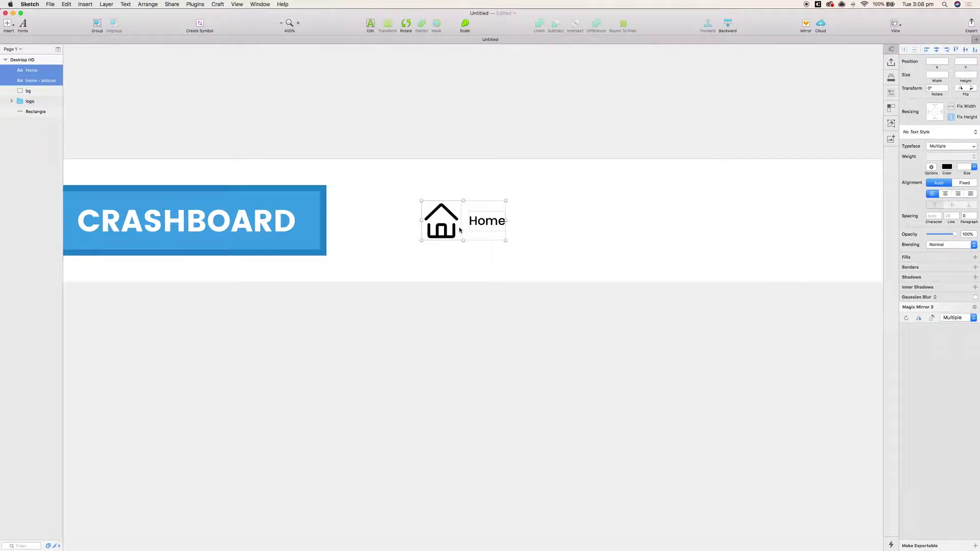
{"action": "key", "text": "super+g"}
{"action": "left_click_drag", "start_coordinate": [447, 228], "coordinate": [431, 228]}
{"action": "left_click", "coordinate": [434, 169], "text": "shift"}
{"action": "left_click", "coordinate": [147, 4]}
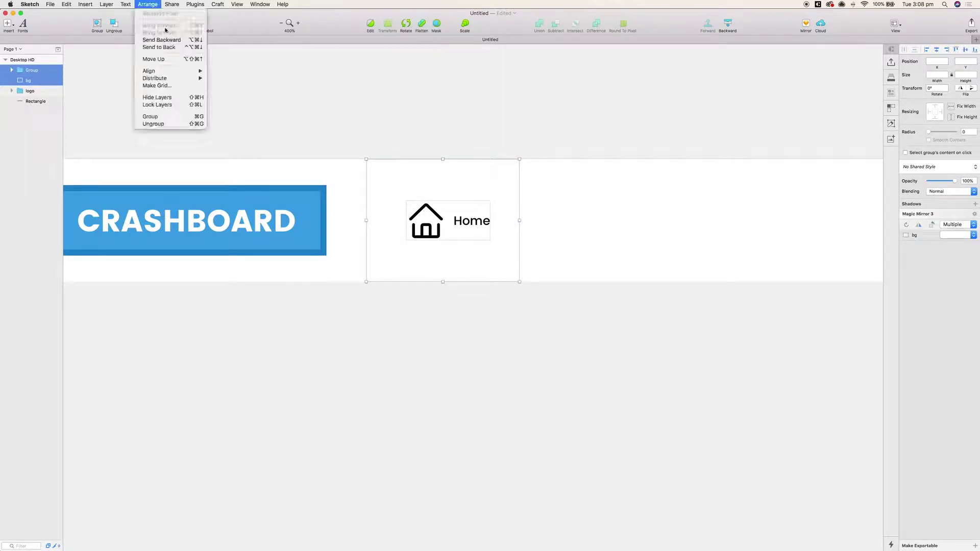
{"action": "left_click", "coordinate": [219, 78]}
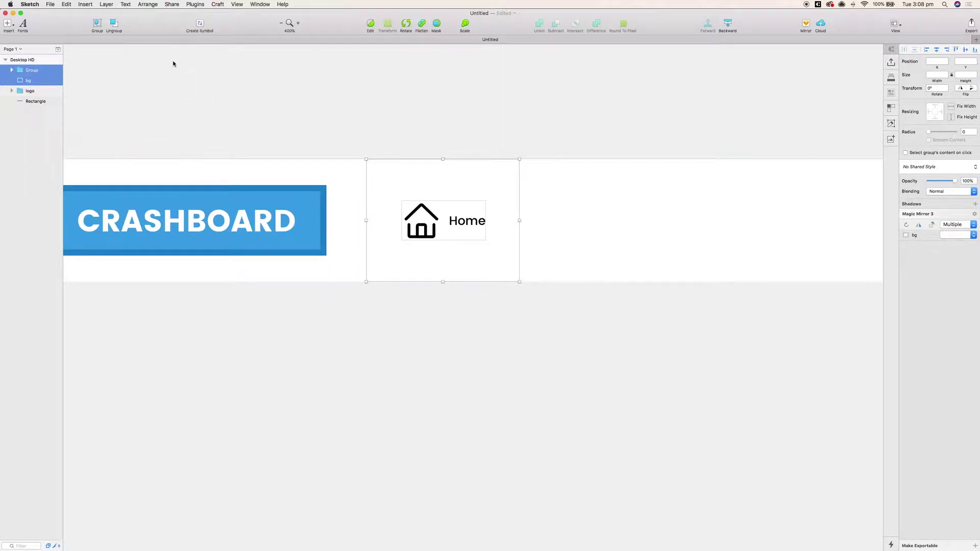
{"action": "left_click", "coordinate": [147, 4]}
{"action": "mouse_move", "coordinate": [181, 71]}
{"action": "left_click", "coordinate": [224, 105]}
{"action": "left_click", "coordinate": [365, 92]}
{"action": "scroll", "coordinate": [365, 92], "scroll_direction": "left", "scroll_amount": 2}
Combine the icon-and-label group with its bg rectangle in a new group named home.
{"action": "left_click", "coordinate": [481, 210]}
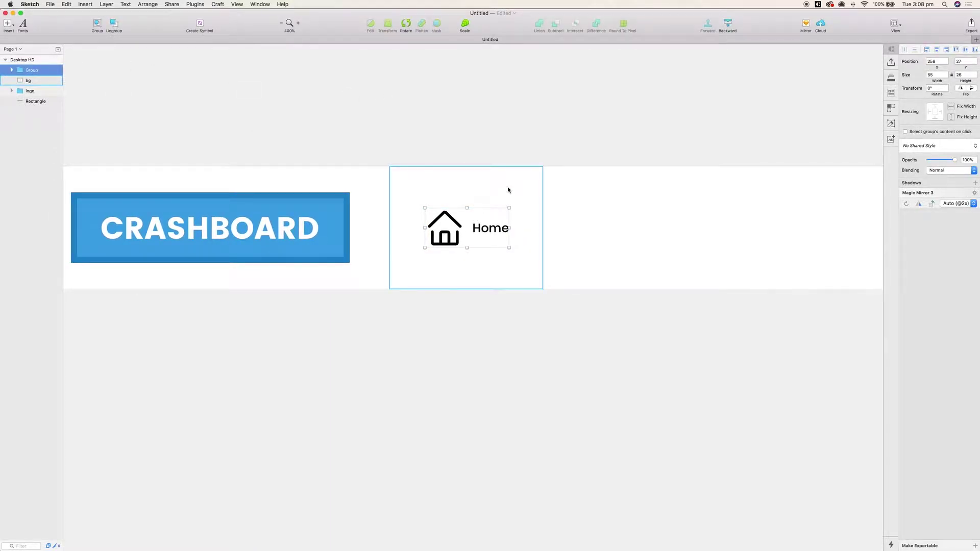
{"action": "left_click", "coordinate": [501, 191], "text": "shift"}
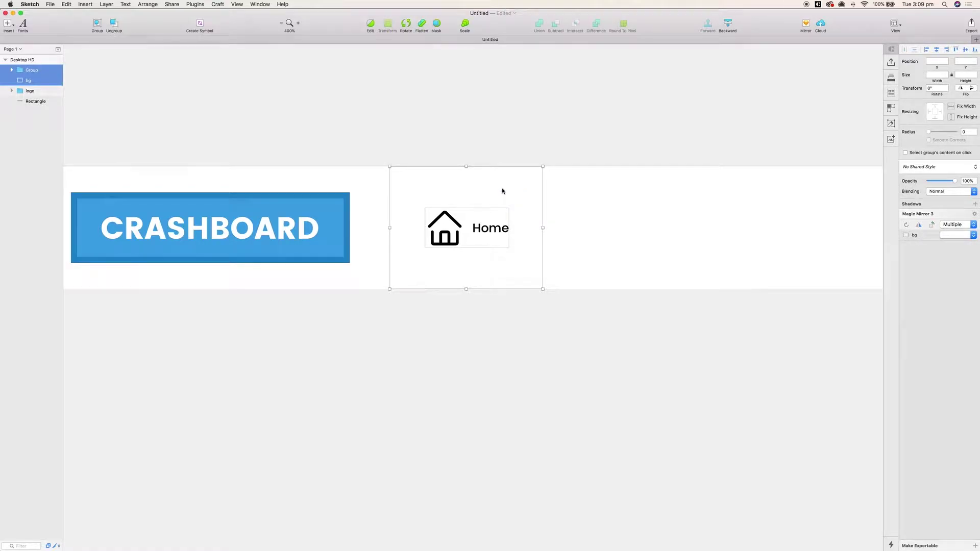
{"action": "key", "text": "super+g"}
{"action": "double_click", "coordinate": [37, 70]}
Duplicate the home group directly to its right and replace the copy's icon with the anticon video camera icon.
{"action": "left_click_drag", "start_coordinate": [476, 232], "coordinate": [629, 231]}
{"action": "scroll", "coordinate": [597, 228], "scroll_direction": "right", "scroll_amount": 3}
{"action": "double_click", "coordinate": [542, 230]}
{"action": "double_click", "coordinate": [541, 230]}
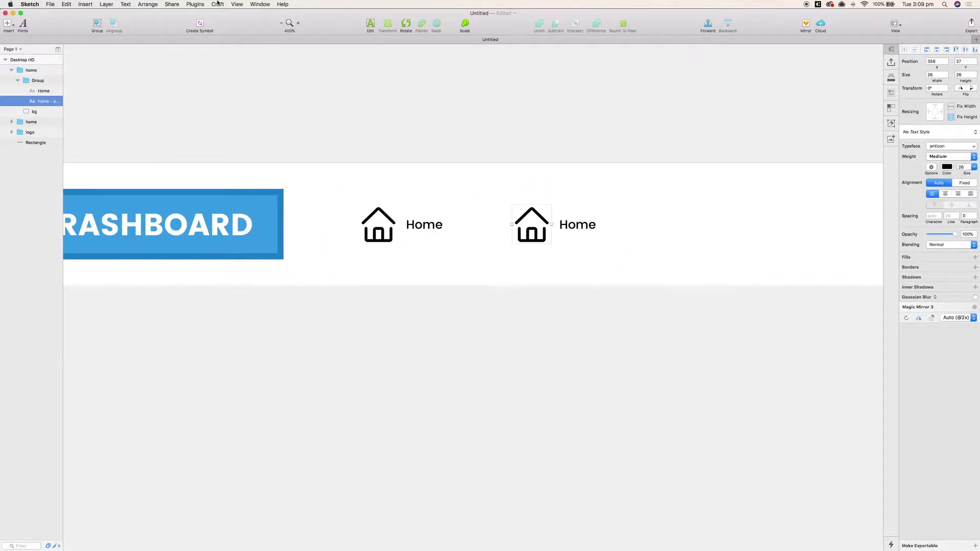
{"action": "left_click", "coordinate": [195, 4]}
{"action": "left_click", "coordinate": [405, 81]}
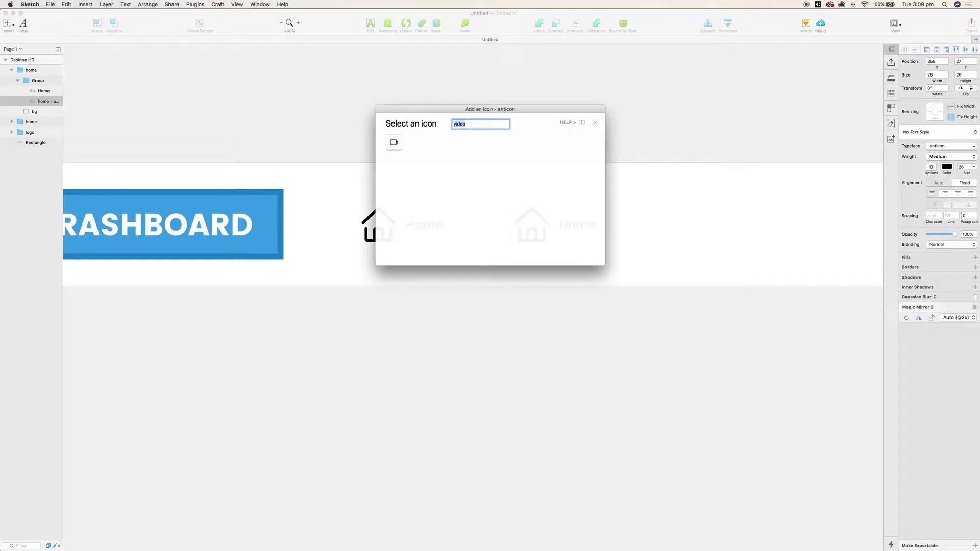
{"action": "left_click", "coordinate": [393, 142]}
Change the copied item's label to Video and adjust its spacing from the camera icon.
{"action": "double_click", "coordinate": [587, 225]}
{"action": "type", "text": "Video"}
{"action": "key", "text": "Escape"}
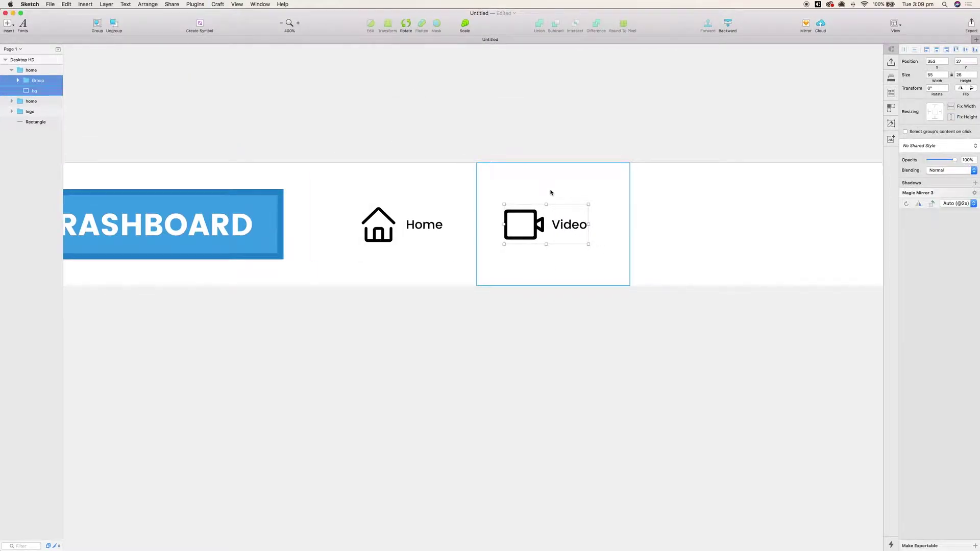
{"action": "left_click", "coordinate": [148, 4]}
{"action": "mouse_move", "coordinate": [154, 70]}
{"action": "left_click", "coordinate": [230, 78]}
{"action": "left_click", "coordinate": [570, 225], "text": "super"}
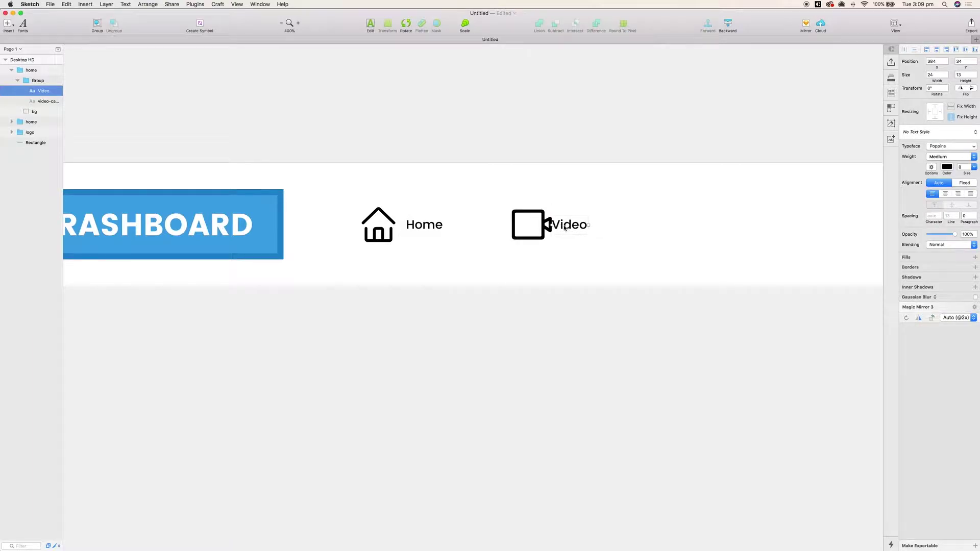
{"action": "key", "text": "Escape"}
Align the Video icon-and-label group horizontally with its bg rectangle.
{"action": "left_click", "coordinate": [556, 197], "text": "shift"}
{"action": "left_click", "coordinate": [148, 4]}
{"action": "mouse_move", "coordinate": [153, 70]}
{"action": "left_click", "coordinate": [230, 78]}
{"action": "left_click", "coordinate": [446, 92]}
Duplicate the Video menu item directly to its right as a third item.
{"action": "scroll", "coordinate": [454, 112], "scroll_direction": "right", "scroll_amount": 3}
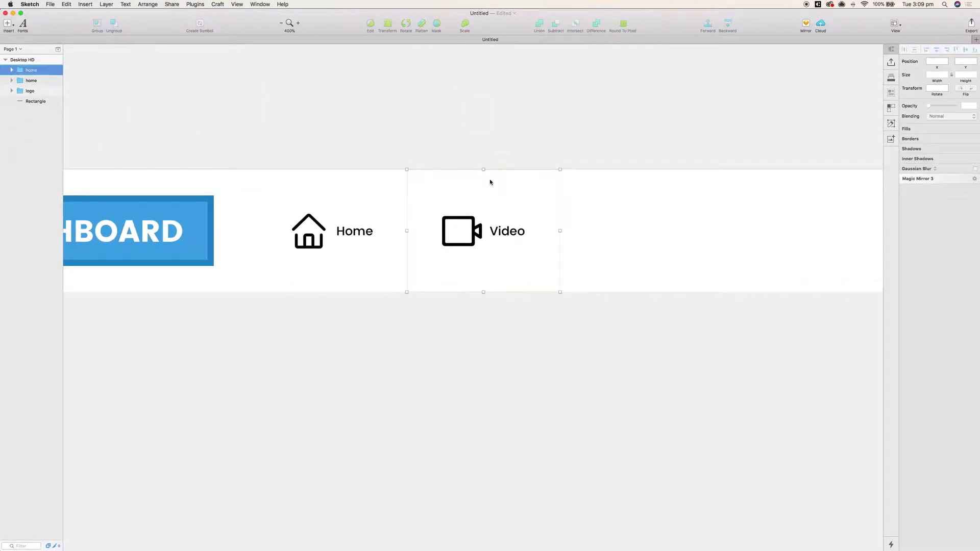
{"action": "left_click_drag", "start_coordinate": [489, 179], "coordinate": [617, 186]}
{"action": "scroll", "coordinate": [596, 149], "scroll_direction": "right", "scroll_amount": 2}
Replace the third menu item's camera icon with the anticon inbox icon, found by searching for "inbox".
{"action": "left_click", "coordinate": [566, 233], "text": "super"}
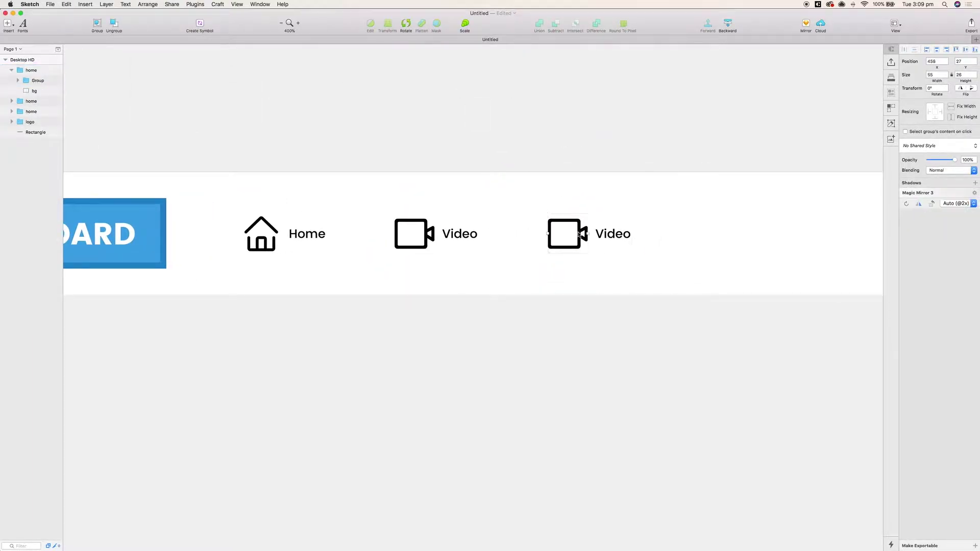
{"action": "left_click", "coordinate": [148, 4]}
{"action": "mouse_move", "coordinate": [195, 4]}
{"action": "mouse_move", "coordinate": [204, 59]}
{"action": "mouse_move", "coordinate": [308, 58]}
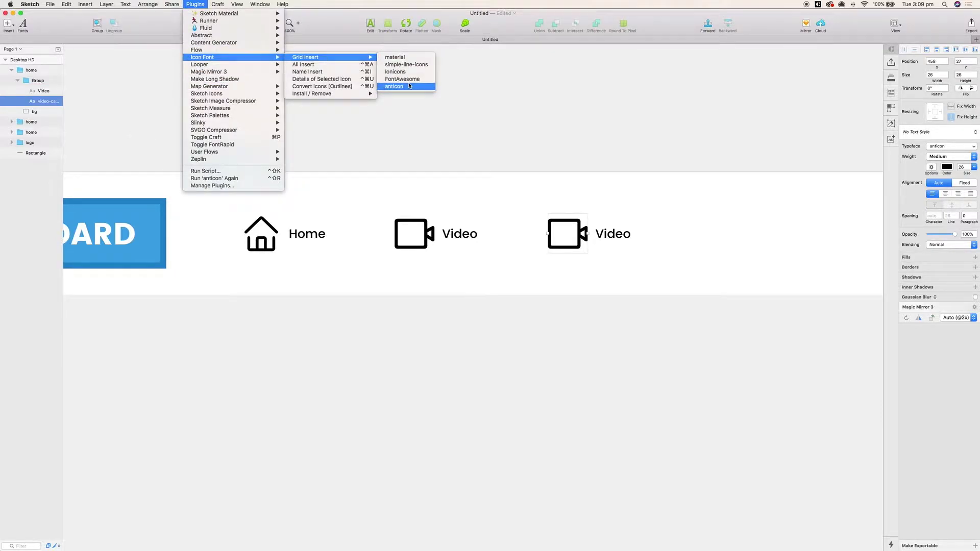
{"action": "left_click", "coordinate": [403, 87]}
{"action": "type", "text": "inbox"}
{"action": "left_click", "coordinate": [394, 143]}
Change the third menu item's label to Inbox and adjust its spacing from the icon.
{"action": "double_click", "coordinate": [604, 238]}
{"action": "type", "text": "Inbox"}
{"action": "key", "text": "Escape"}
{"action": "key", "text": "Escape"}
{"action": "left_click", "coordinate": [603, 239], "text": "super"}
{"action": "key", "text": "super+z"}
{"action": "left_click_drag", "start_coordinate": [603, 239], "coordinate": [604, 239]}
{"action": "key", "text": "Escape"}
{"action": "key", "text": "Escape"}
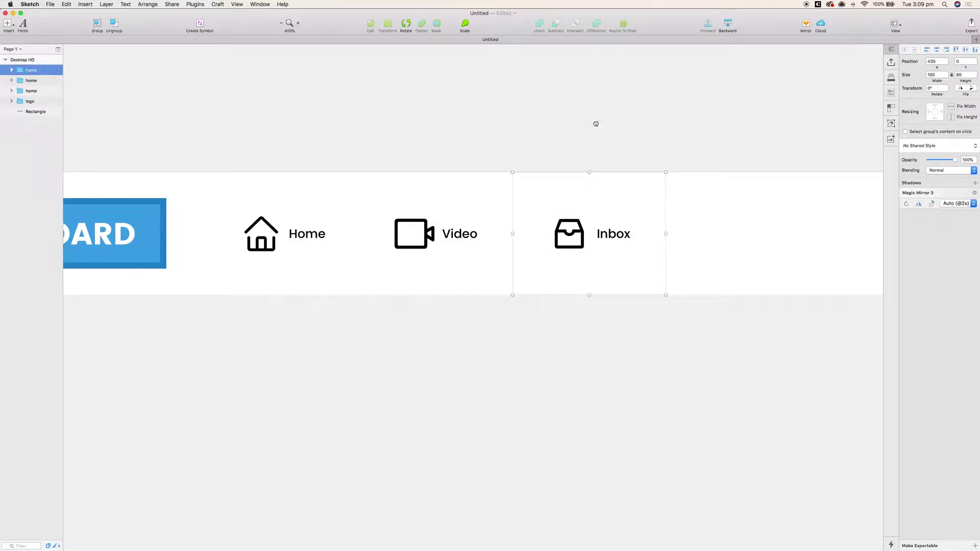
Duplicate the Inbox item directly to its right and replace the copy's icon with the two-person anticon team icon.
{"action": "key", "text": "super+d"}
{"action": "left_click_drag", "start_coordinate": [641, 197], "coordinate": [530, 194]}
{"action": "double_click", "coordinate": [519, 231]}
{"action": "double_click", "coordinate": [519, 231]}
{"action": "left_click", "coordinate": [195, 4]}
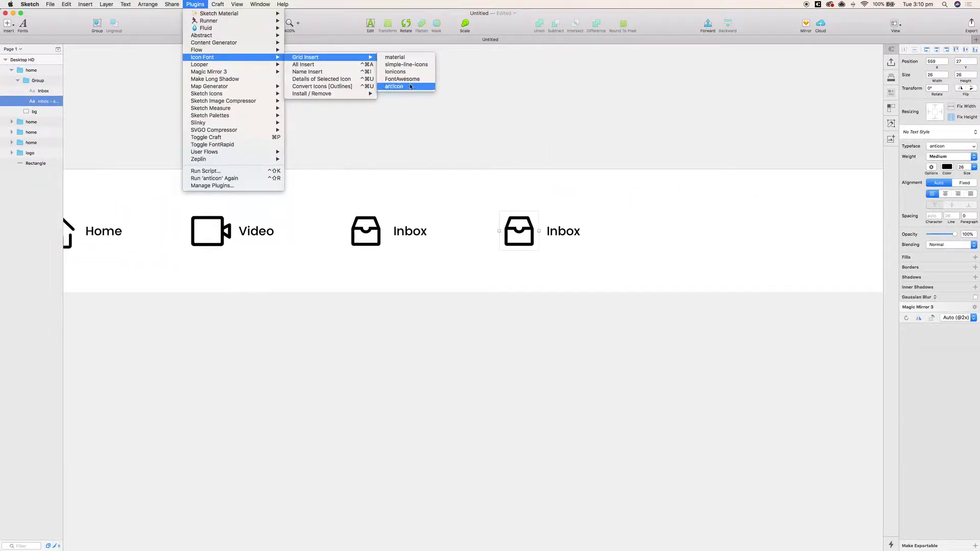
{"action": "left_click", "coordinate": [408, 84]}
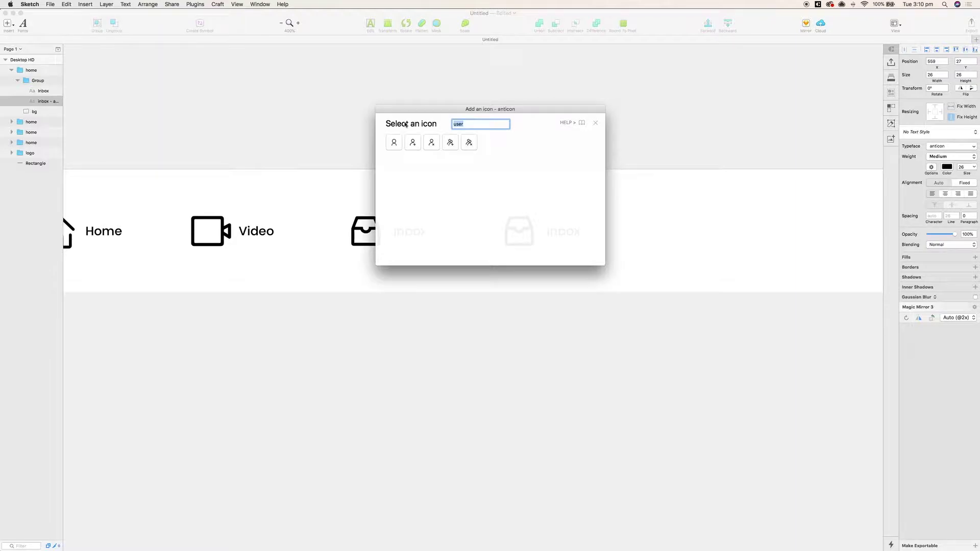
{"action": "left_click", "coordinate": [392, 145]}
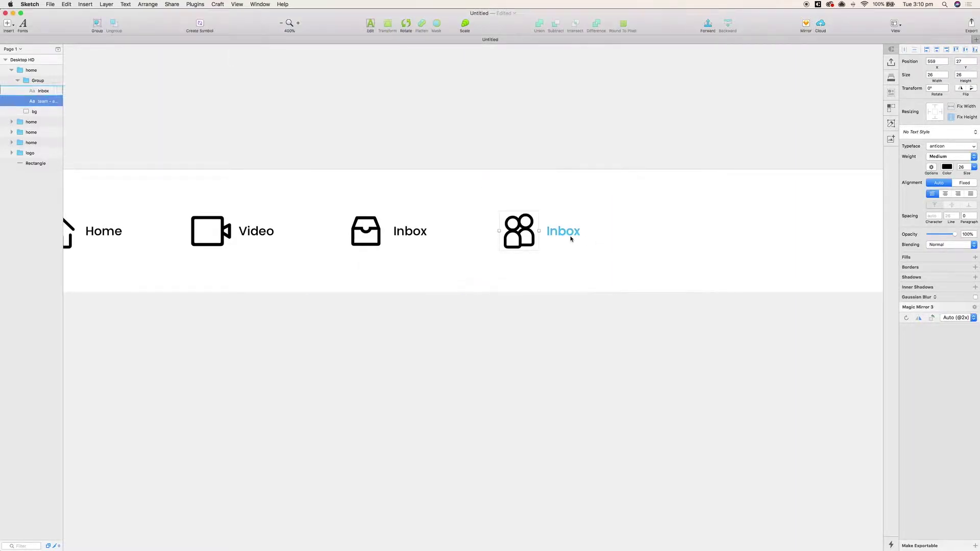
Change the fourth item's label to Friends and center its icon-and-label group horizontally on the bg rectangle.
{"action": "double_click", "coordinate": [571, 236]}
{"action": "type", "text": "Friends"}
{"action": "key", "text": "Escape"}
{"action": "key", "text": "Escape"}
{"action": "key", "text": "super+a"}
{"action": "left_click", "coordinate": [148, 4]}
{"action": "left_click", "coordinate": [157, 98]}
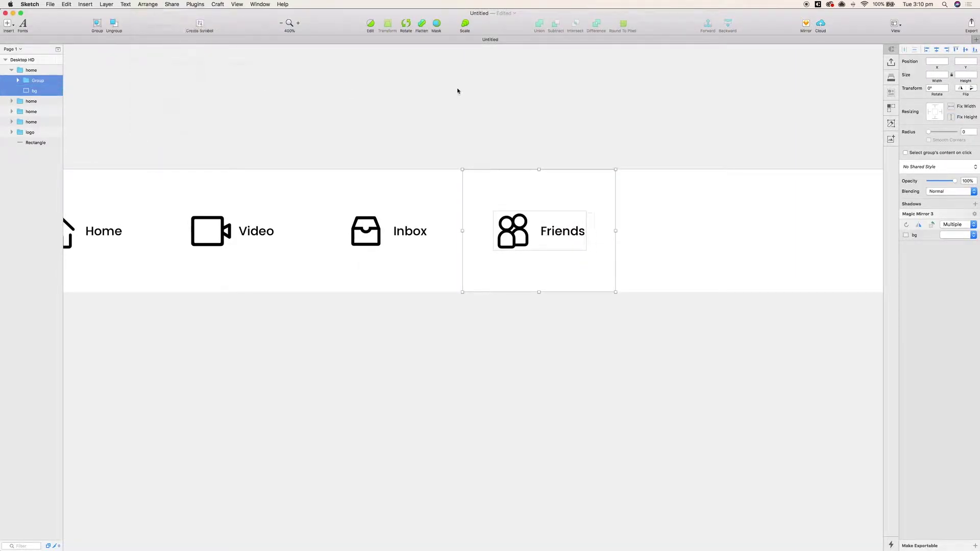
Duplicate the Friends item directly to its right and replace the copy's icon with the anticon bell icon.
{"action": "key", "text": "Escape"}
{"action": "key", "text": "super+d"}
{"action": "left_click_drag", "start_coordinate": [548, 192], "coordinate": [502, 177]}
{"action": "double_click", "coordinate": [503, 220]}
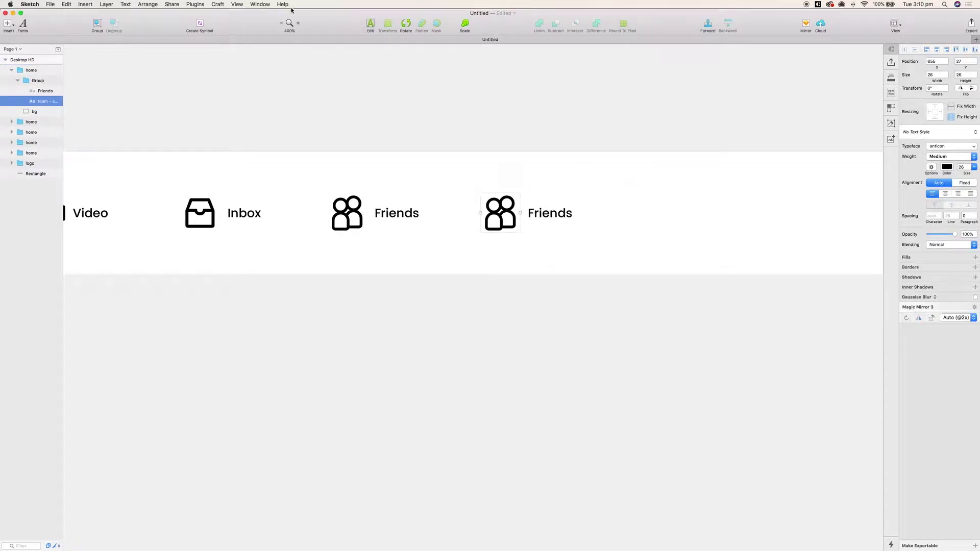
{"action": "left_click", "coordinate": [195, 4]}
{"action": "left_click", "coordinate": [398, 86]}
{"action": "type", "text": "bell"}
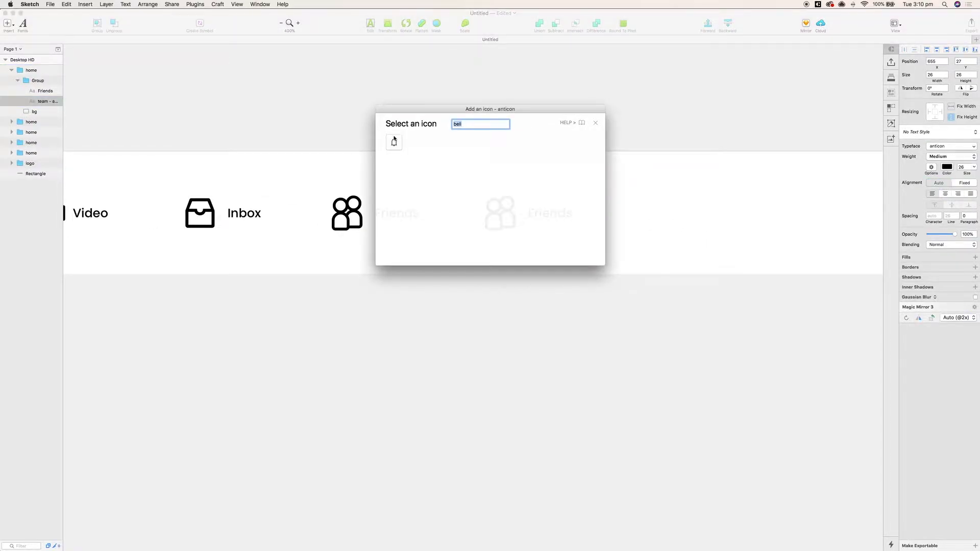
{"action": "left_click", "coordinate": [394, 142]}
Change the fifth item's label to Notifications and center its icon-and-label group horizontally on the bg rectangle.
{"action": "double_click", "coordinate": [549, 214]}
{"action": "type", "text": "Notifications"}
{"action": "key", "text": "Escape"}
{"action": "key", "text": "Escape"}
{"action": "left_click", "coordinate": [534, 176], "text": "shift"}
{"action": "left_click", "coordinate": [146, 4]}
{"action": "mouse_move", "coordinate": [148, 70]}
{"action": "left_click", "coordinate": [229, 79]}
{"action": "left_click", "coordinate": [385, 78]}
{"action": "left_click_drag", "start_coordinate": [530, 176], "coordinate": [528, 176]}
{"action": "left_click_drag", "start_coordinate": [480, 123], "coordinate": [580, 109]}
{"action": "key", "text": "super+minus"}
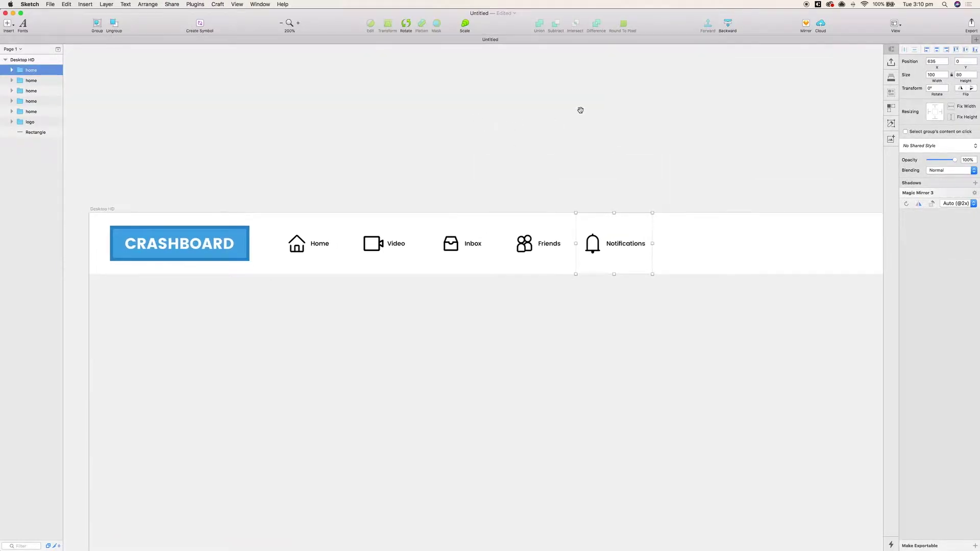
Reduce the opacity of the Home, Video, Inbox and Notifications items to 40%, and lower it further to 30%.
{"action": "left_click", "coordinate": [539, 227], "text": "shift"}
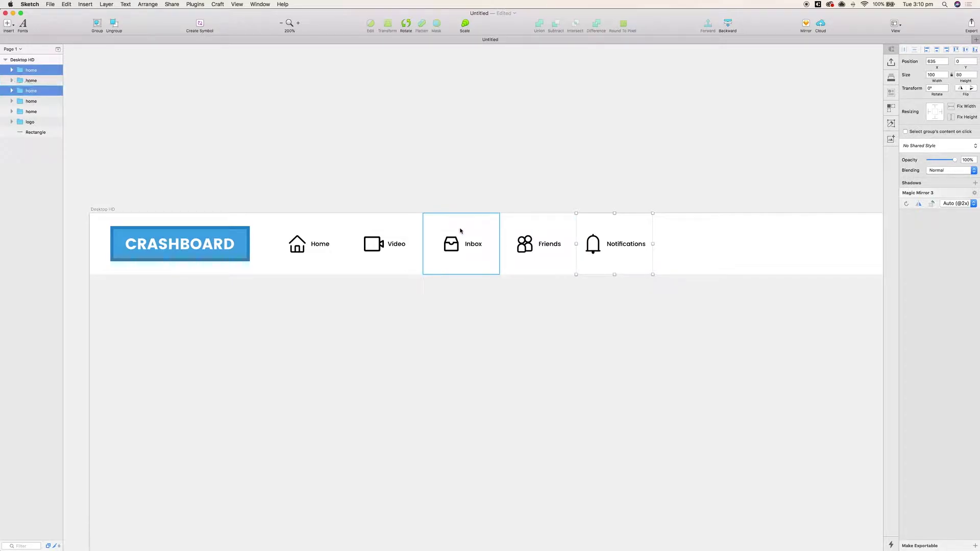
{"action": "left_click", "coordinate": [459, 229], "text": "shift"}
{"action": "left_click", "coordinate": [384, 229], "text": "shift"}
{"action": "left_click", "coordinate": [319, 229], "text": "shift"}
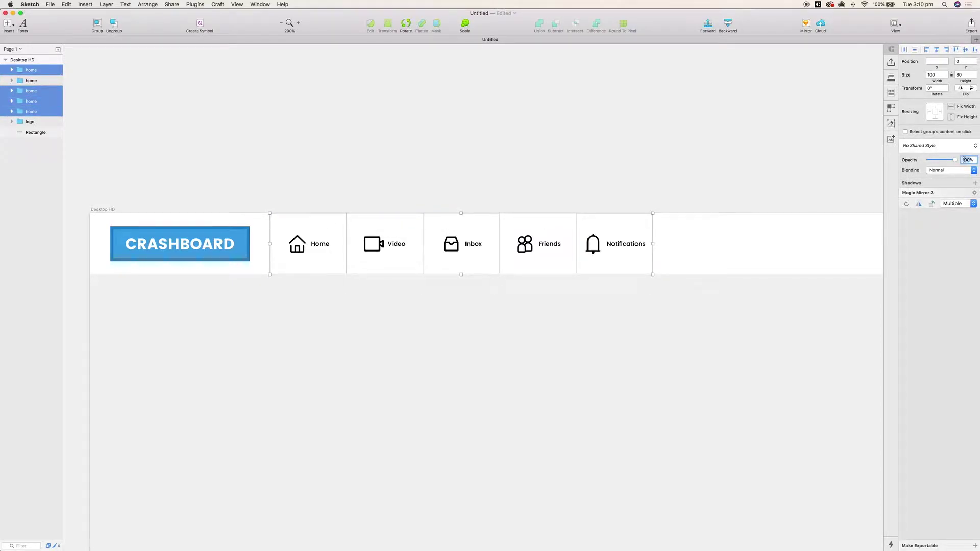
{"action": "type", "text": "40"}
{"action": "key", "text": "Return"}
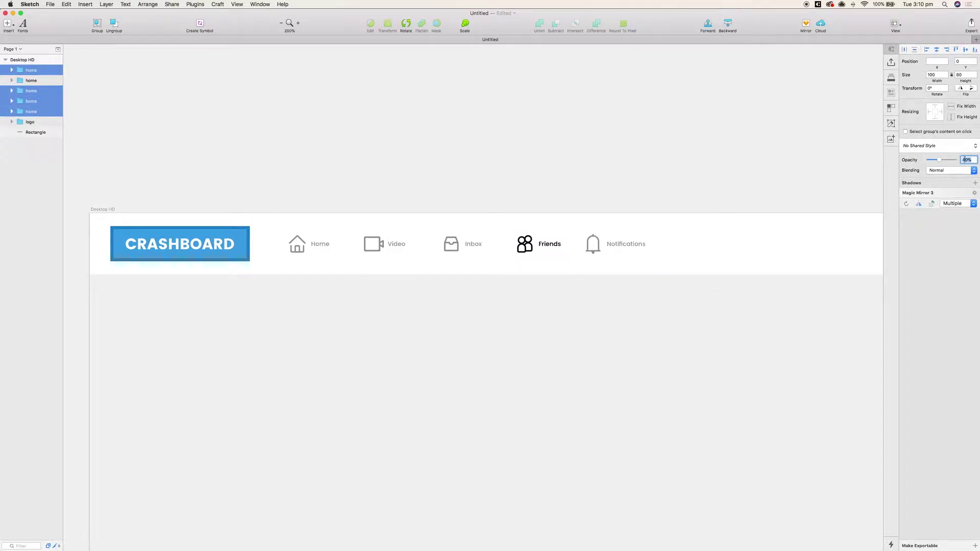
{"action": "key", "text": "super+plus"}
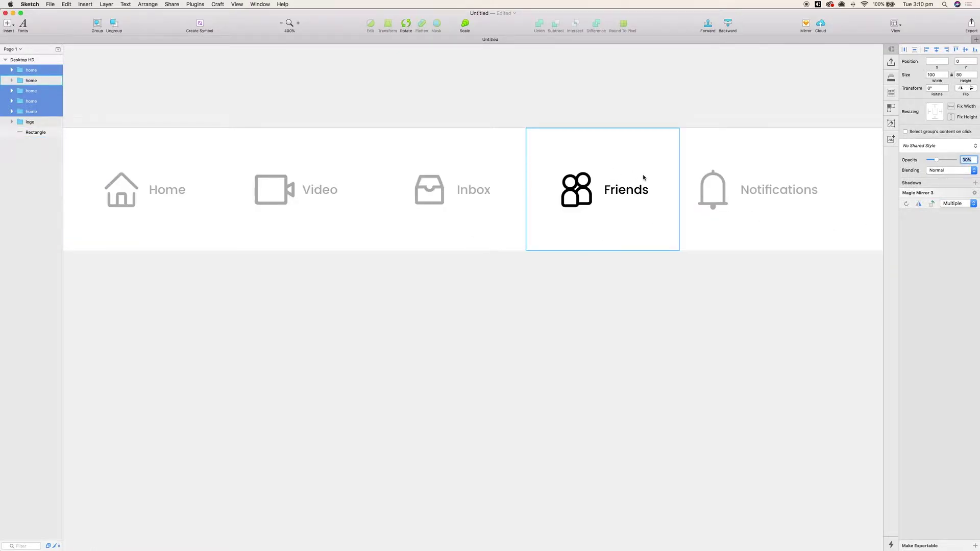
Duplicate the Friends item's bg rectangle and reduce the copy to a 50 by 3 px bar along the item's bottom edge.
{"action": "left_click_drag", "start_coordinate": [644, 179], "coordinate": [549, 221]}
{"action": "key", "text": "super+c"}
{"action": "key", "text": "super+z"}
{"action": "left_click", "coordinate": [697, 89]}
{"action": "left_click_drag", "start_coordinate": [697, 88], "coordinate": [591, 157]}
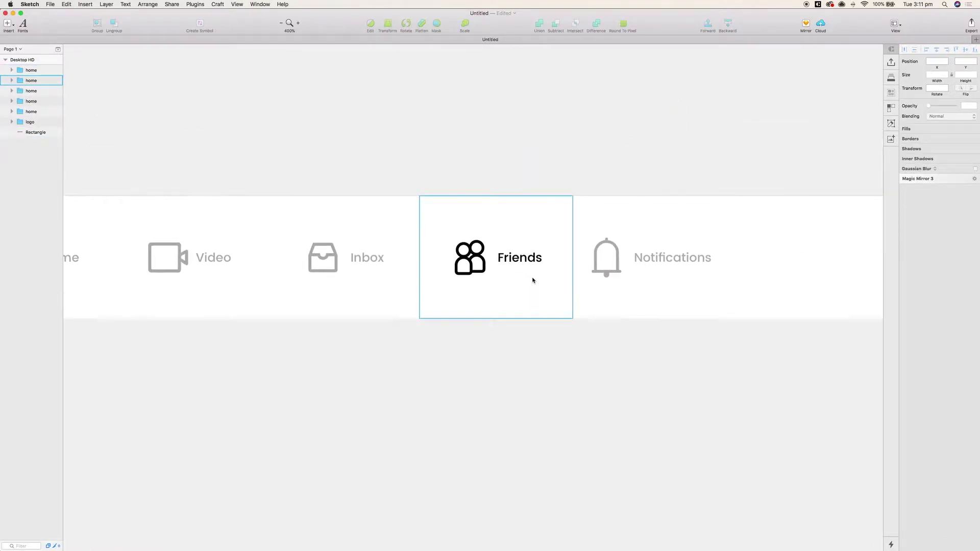
{"action": "double_click", "coordinate": [534, 280]}
{"action": "key", "text": "super+d"}
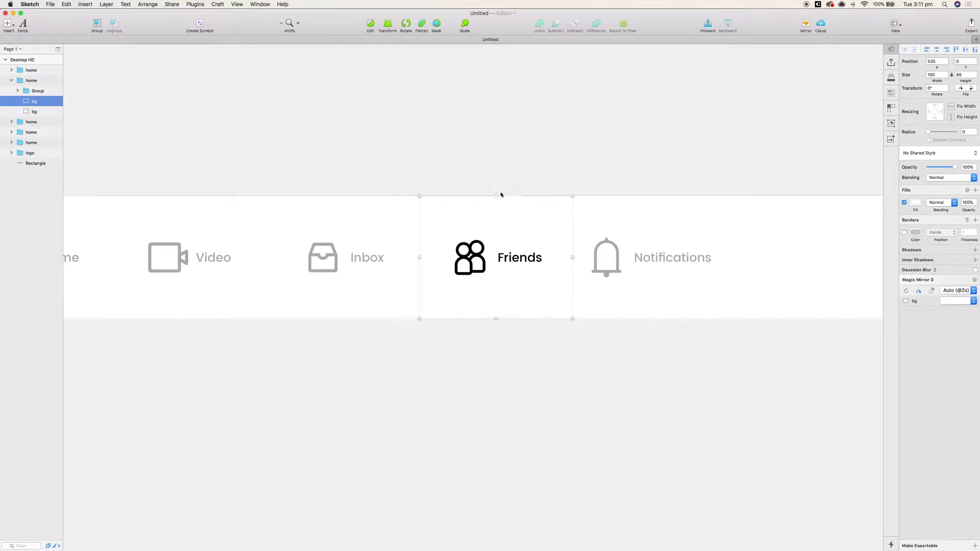
{"action": "left_click_drag", "start_coordinate": [499, 255], "coordinate": [499, 302]}
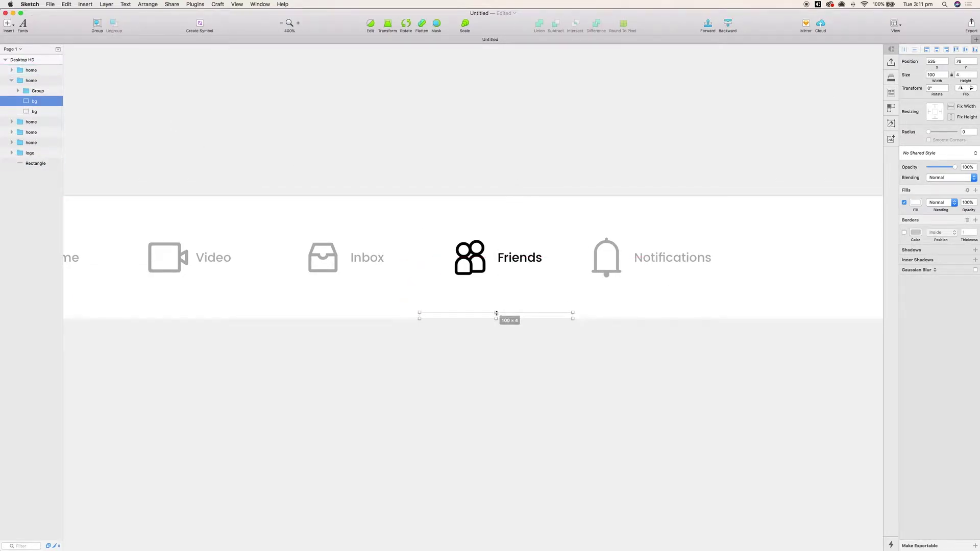
{"action": "left_click_drag", "start_coordinate": [496, 313], "coordinate": [496, 314]}
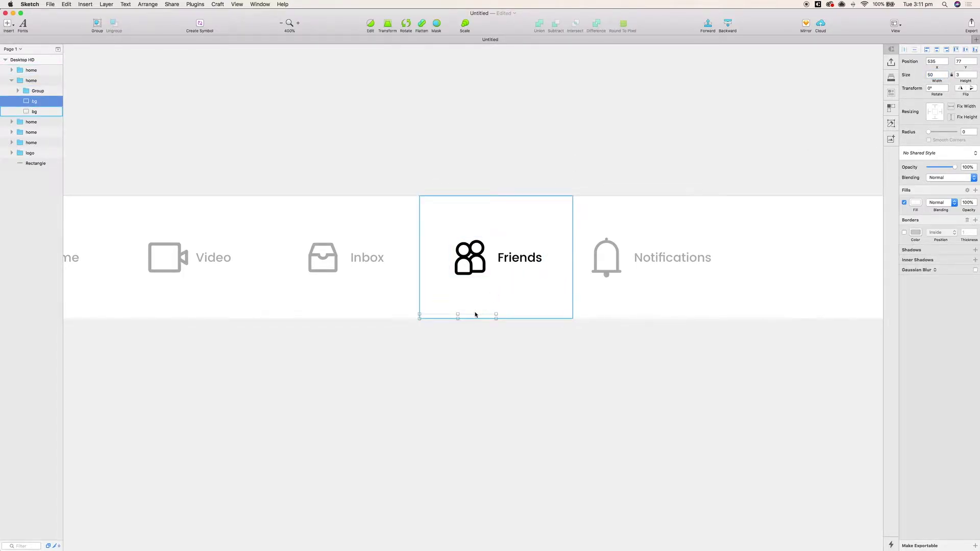
Fill the thin bar below Friends with the lighter blue sampled from the CRASHBOARD logo.
{"action": "left_click", "coordinate": [916, 204]}
{"action": "left_click", "coordinate": [970, 449]}
{"action": "left_click_drag", "start_coordinate": [484, 381], "coordinate": [760, 394]}
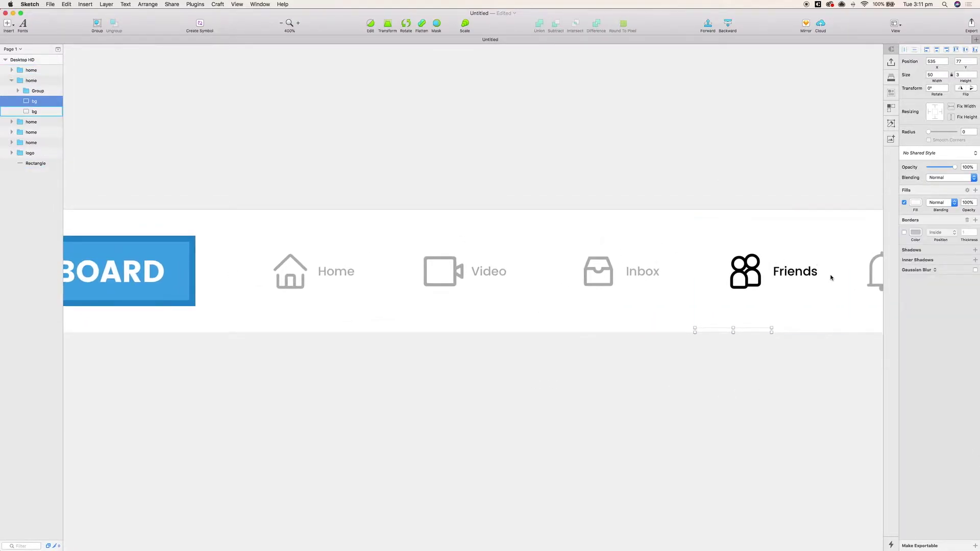
{"action": "left_click", "coordinate": [917, 203]}
{"action": "key", "text": "ctrl+c"}
{"action": "left_click", "coordinate": [176, 274]}
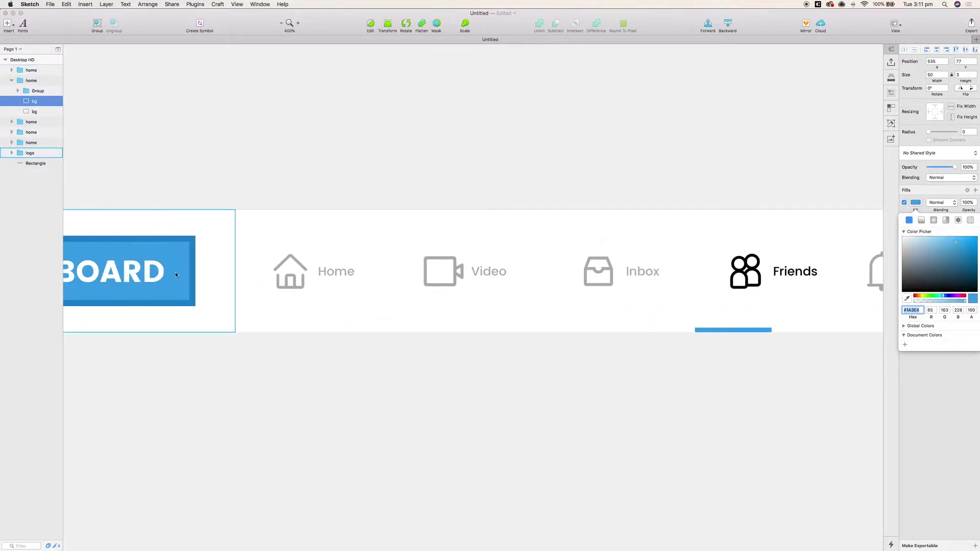
{"action": "key", "text": "Escape"}
Center the blue bar horizontally on the Friends item's bg rectangle.
{"action": "scroll", "coordinate": [536, 432], "scroll_direction": "right", "scroll_amount": 8}
{"action": "left_click", "coordinate": [541, 332]}
{"action": "left_click_drag", "start_coordinate": [541, 333], "coordinate": [573, 332]}
{"action": "left_click", "coordinate": [569, 317]}
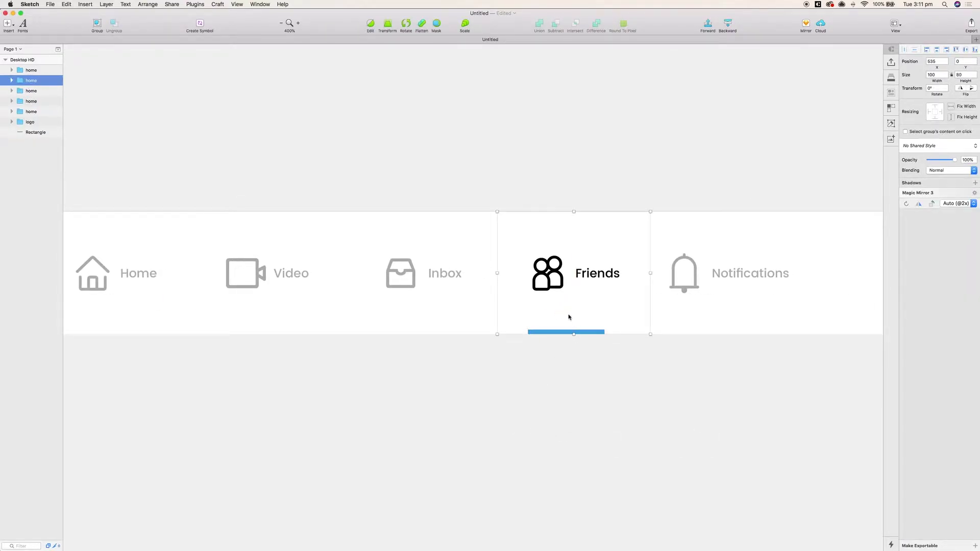
{"action": "left_click", "coordinate": [574, 333], "text": "super"}
{"action": "left_click", "coordinate": [543, 319], "text": "shift+super"}
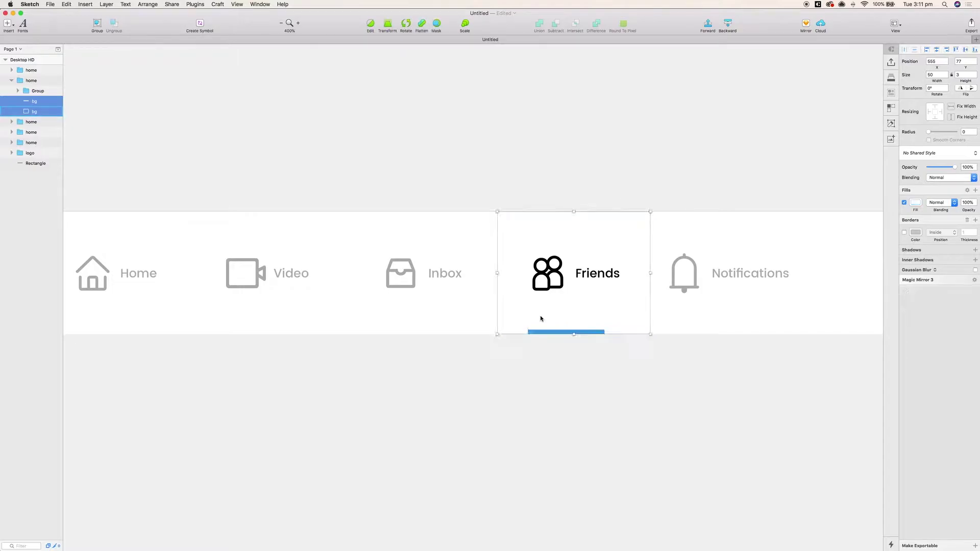
{"action": "left_click", "coordinate": [169, 4]}
{"action": "mouse_move", "coordinate": [156, 5]}
{"action": "mouse_move", "coordinate": [153, 71]}
{"action": "left_click", "coordinate": [229, 78]}
{"action": "left_click", "coordinate": [486, 117]}
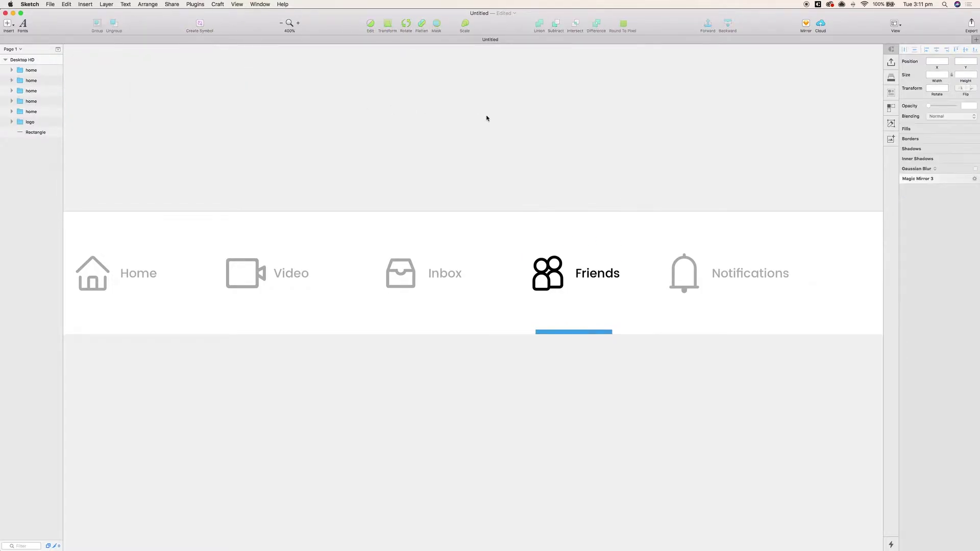
Inspect the header menu and the size of the blue bar under Friends.
{"action": "left_click_drag", "start_coordinate": [486, 117], "coordinate": [458, 115]}
{"action": "key", "text": "super+minus"}
{"action": "mouse_move", "coordinate": [533, 140]}
{"action": "left_mouse_down"}
{"action": "mouse_move", "coordinate": [577, 149]}
{"action": "mouse_move", "coordinate": [598, 140]}
{"action": "mouse_move", "coordinate": [521, 142]}
{"action": "left_mouse_up"}
{"action": "key", "text": "super+plus"}
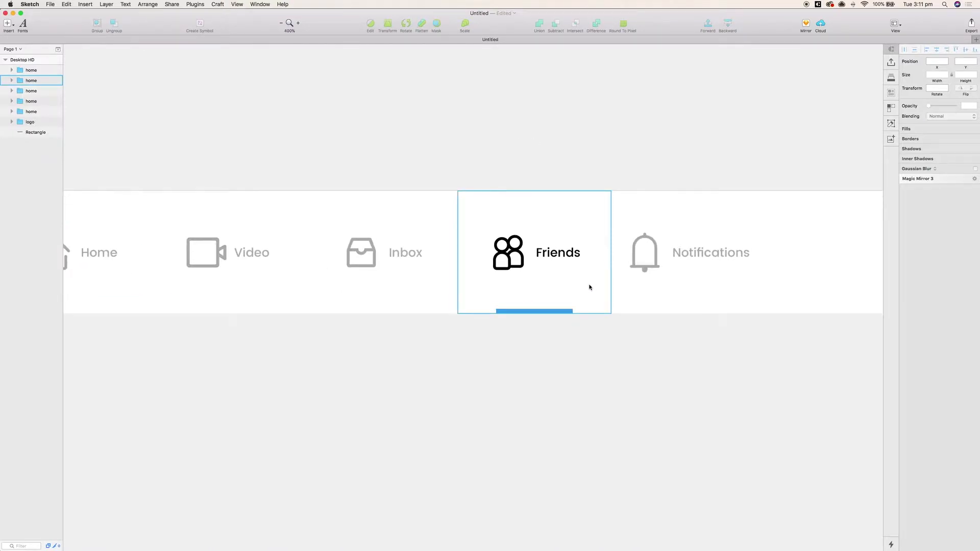
{"action": "left_click", "coordinate": [550, 312]}
{"action": "double_click", "coordinate": [551, 313]}
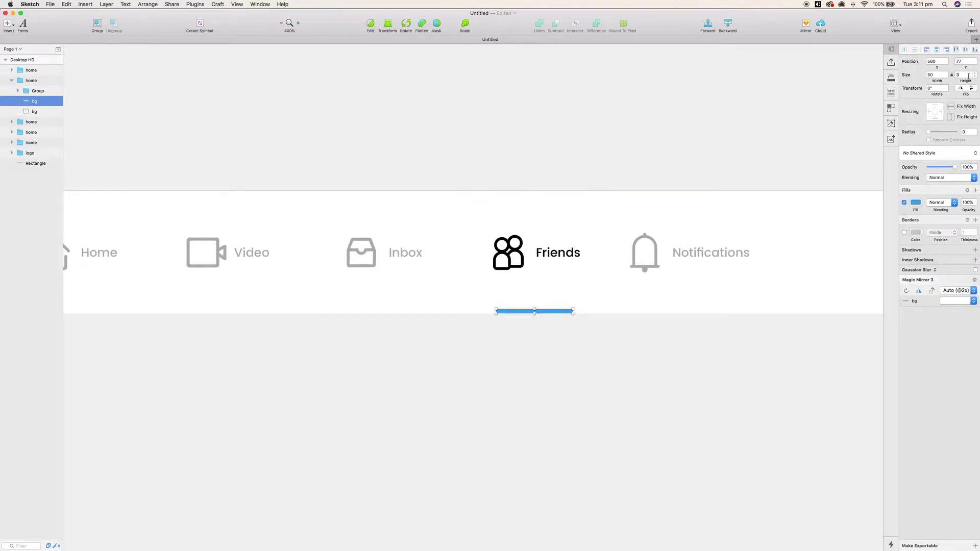
{"action": "key", "text": "Escape"}
{"action": "key", "text": "super+minus"}
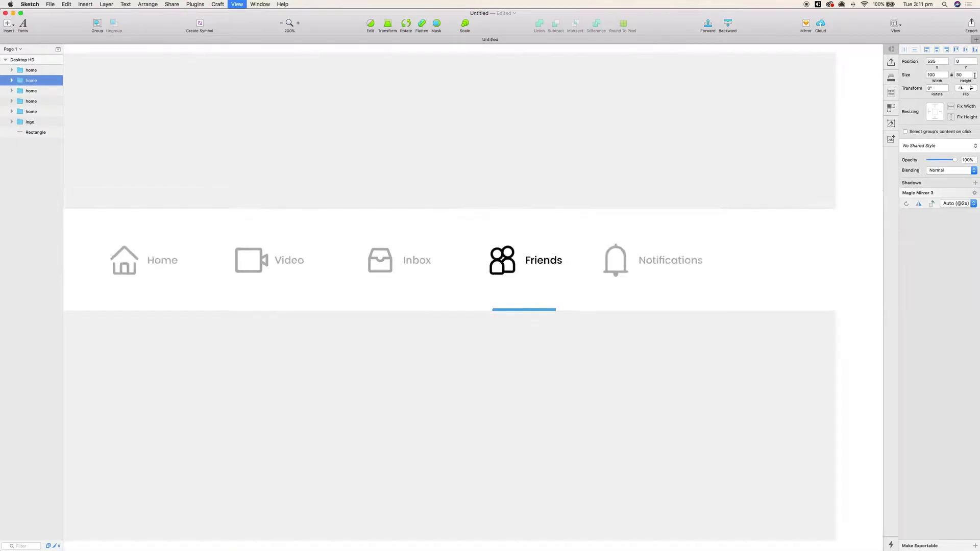
Duplicate the Notifications item and place the copy flush with the header's right end.
{"action": "left_click", "coordinate": [715, 142]}
{"action": "left_click_drag", "start_coordinate": [713, 142], "coordinate": [684, 143]}
{"action": "left_click_drag", "start_coordinate": [588, 195], "coordinate": [521, 197]}
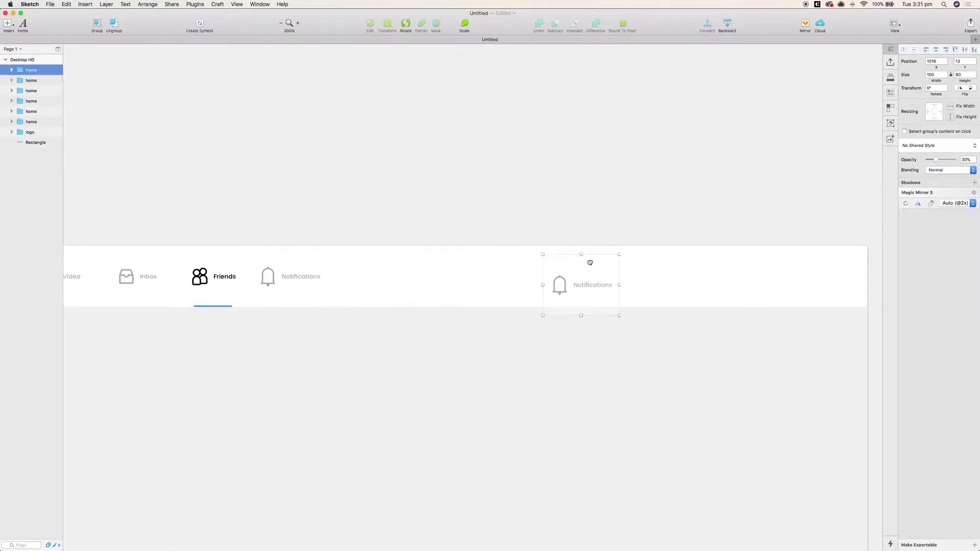
{"action": "left_click_drag", "start_coordinate": [589, 263], "coordinate": [830, 266]}
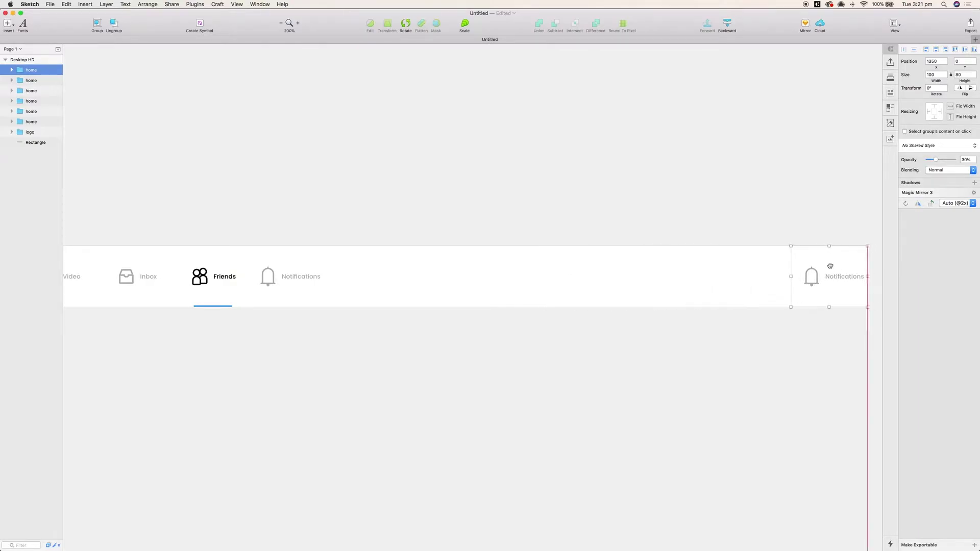
Show the layout columns and widen the copied item's bg rectangle leftward to 160 px, up to the last column's edge.
{"action": "left_click", "coordinate": [798, 230]}
{"action": "left_click_drag", "start_coordinate": [794, 223], "coordinate": [350, 230]}
{"action": "key", "text": "super+="}
{"action": "key", "text": "ctrl+l"}
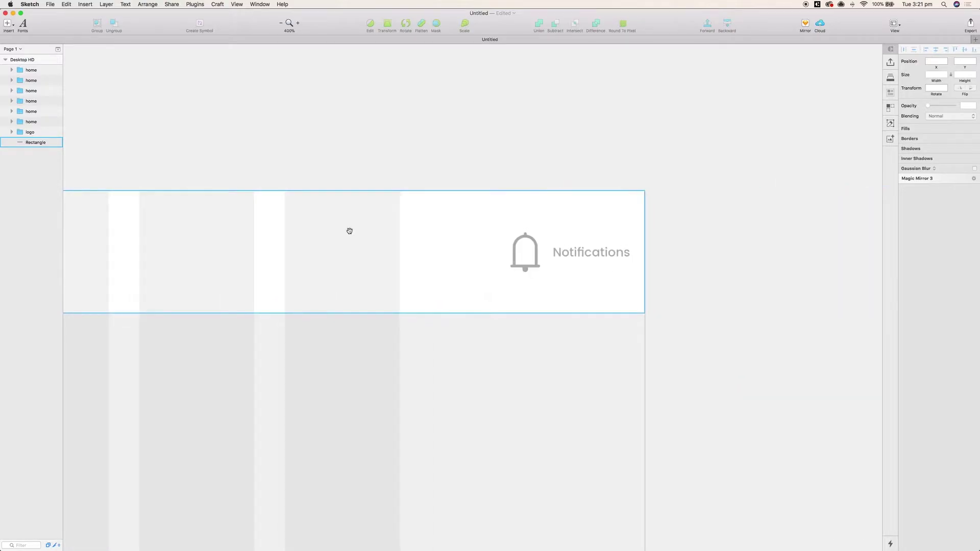
{"action": "double_click", "coordinate": [510, 245]}
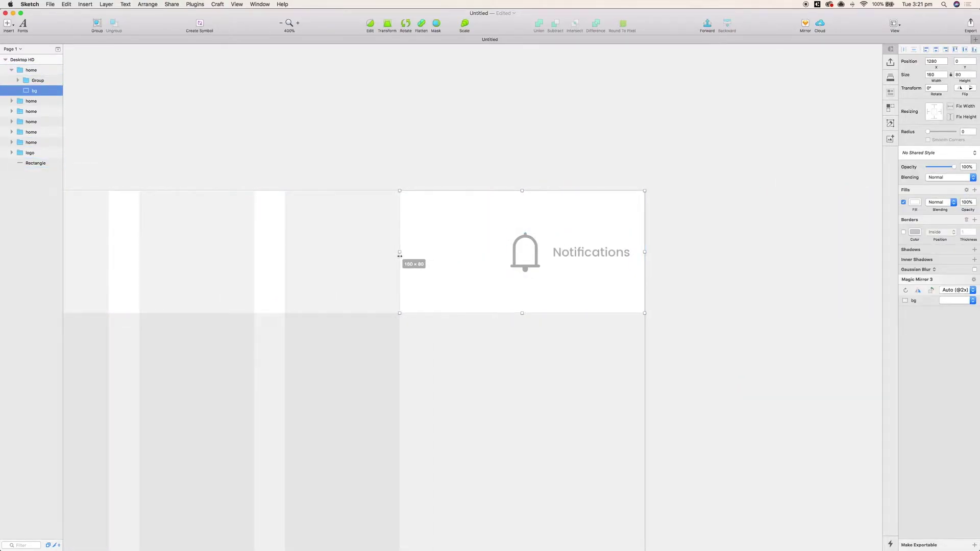
Set the opacity of the copied Notifications item at the header's right end to 100%.
{"action": "left_click", "coordinate": [536, 259]}
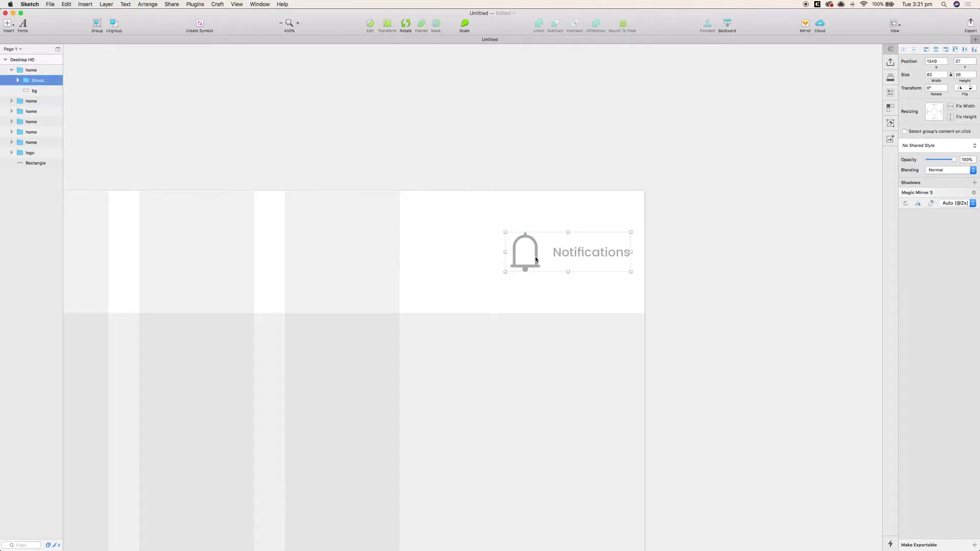
{"action": "left_click", "coordinate": [528, 218]}
{"action": "left_click_drag", "start_coordinate": [935, 161], "coordinate": [962, 162]}
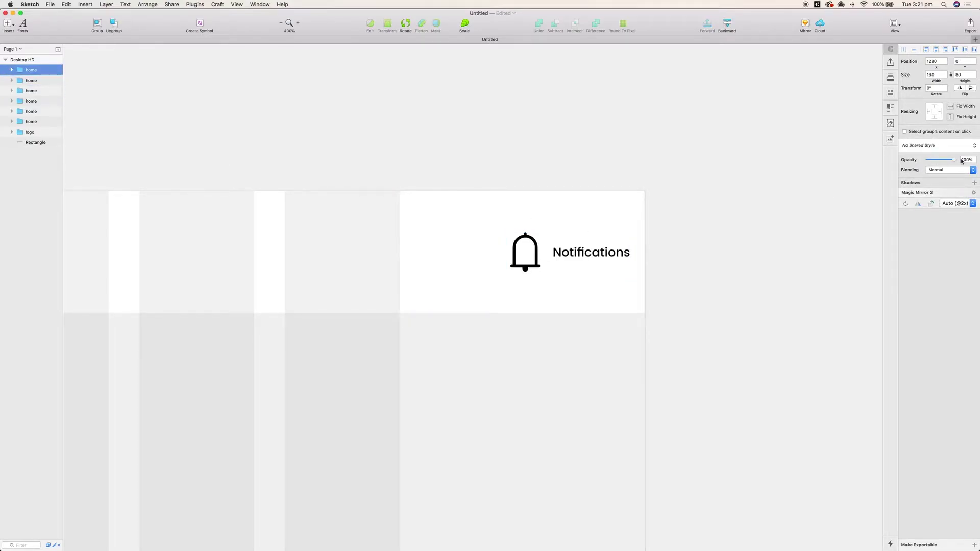
Delete the copied item's Notifications label and set its bell icon's size to 10.
{"action": "left_click", "coordinate": [571, 255]}
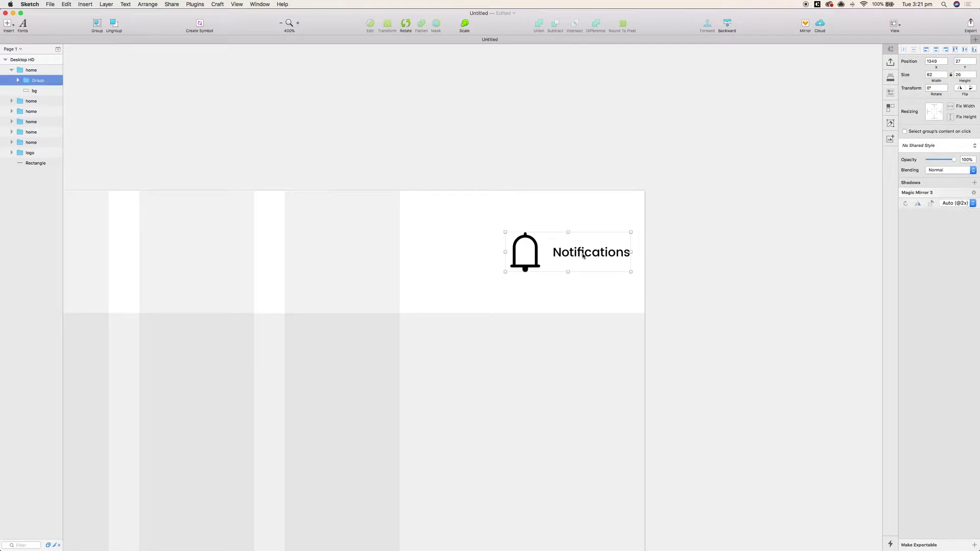
{"action": "left_click", "coordinate": [572, 255]}
{"action": "key", "text": "Delete"}
{"action": "left_click", "coordinate": [534, 259]}
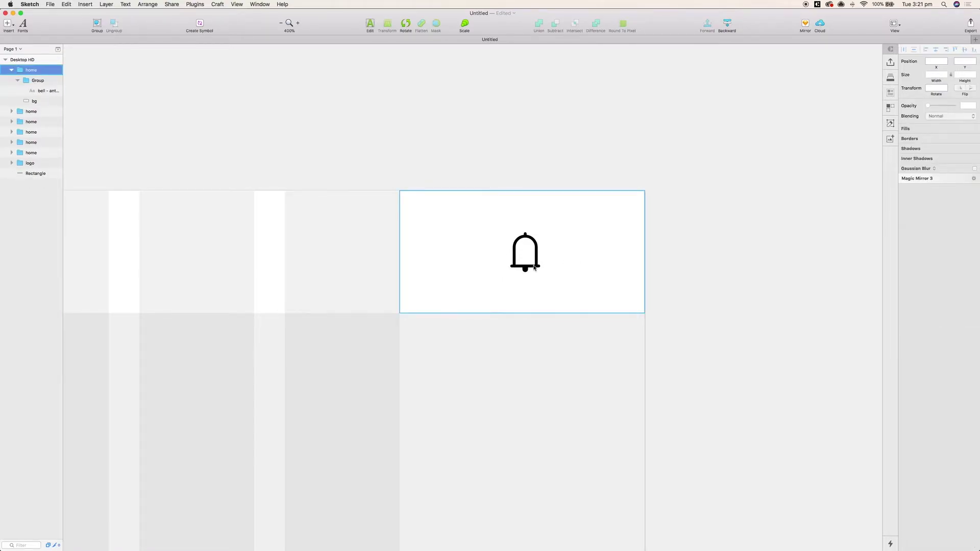
{"action": "left_click", "coordinate": [534, 259]}
{"action": "left_click", "coordinate": [534, 260]}
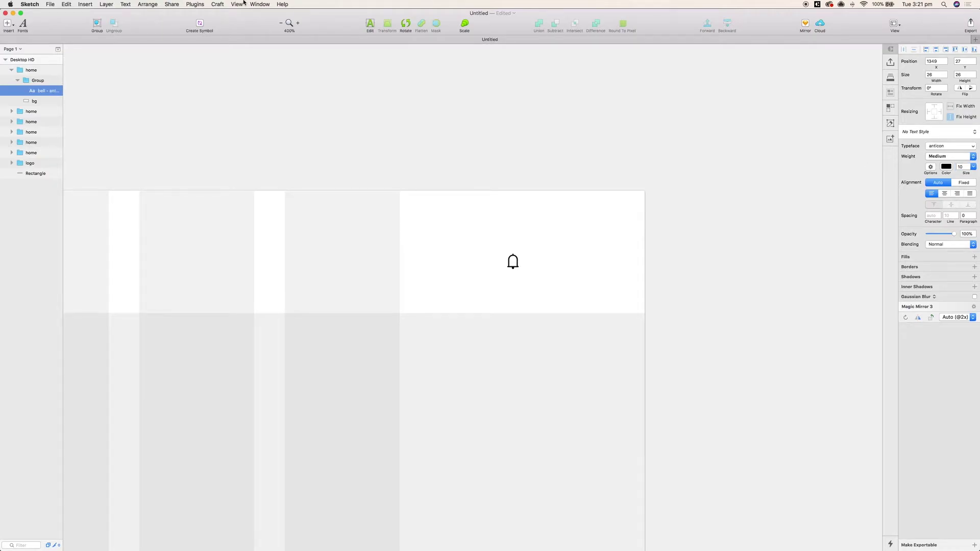
Replace the bell icon at the header's right end with the anticon caret-down icon and colour it grey B5B5B5.
{"action": "left_click", "coordinate": [195, 4]}
{"action": "mouse_move", "coordinate": [256, 57]}
{"action": "mouse_move", "coordinate": [309, 59]}
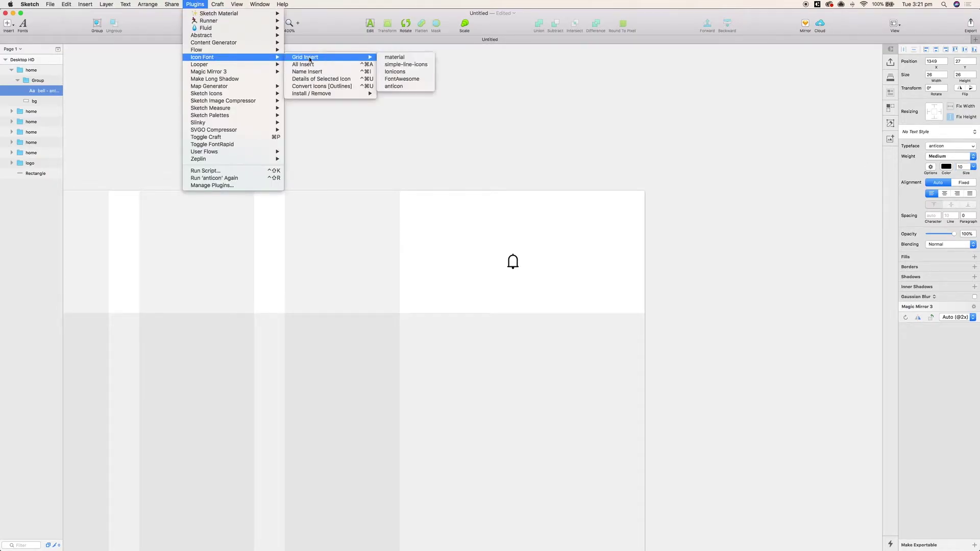
{"action": "left_click", "coordinate": [393, 87]}
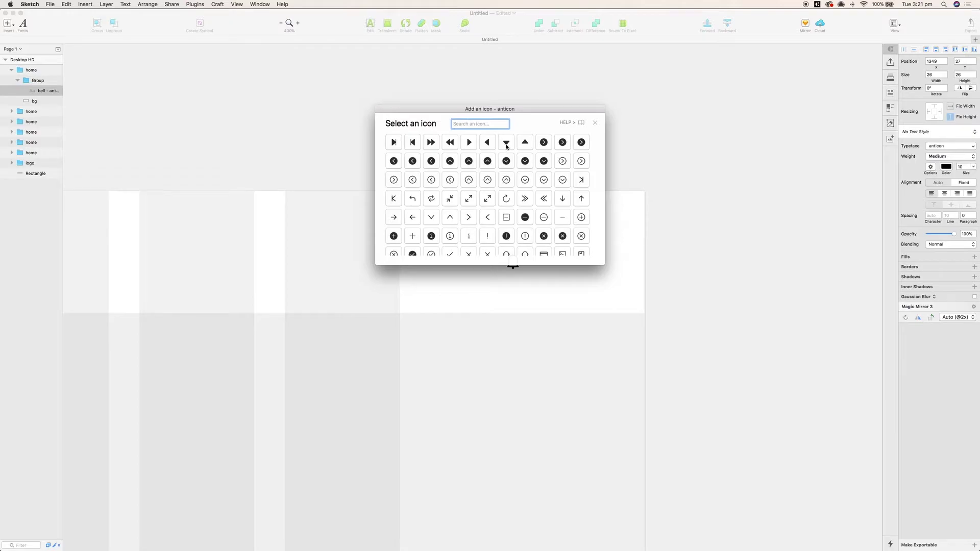
{"action": "left_click", "coordinate": [506, 143]}
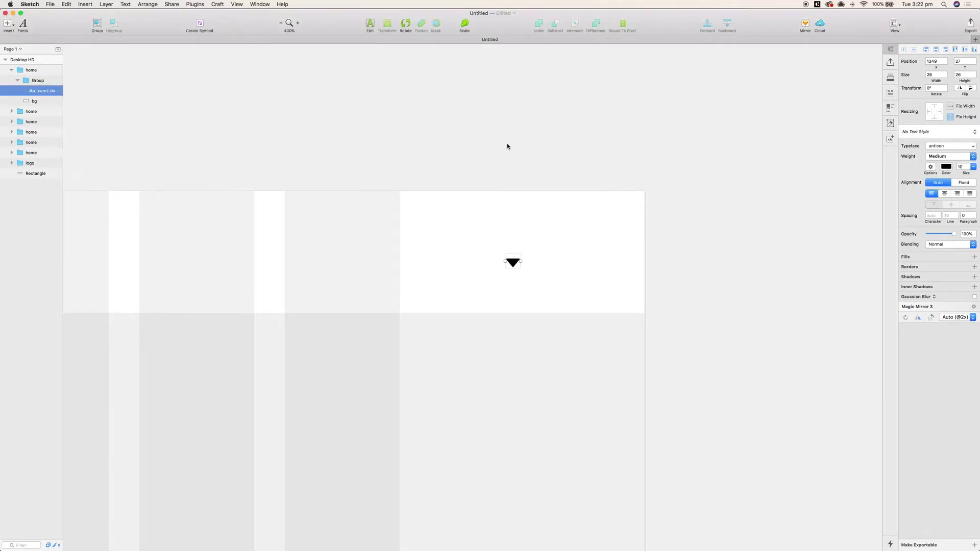
{"action": "left_click", "coordinate": [947, 167]}
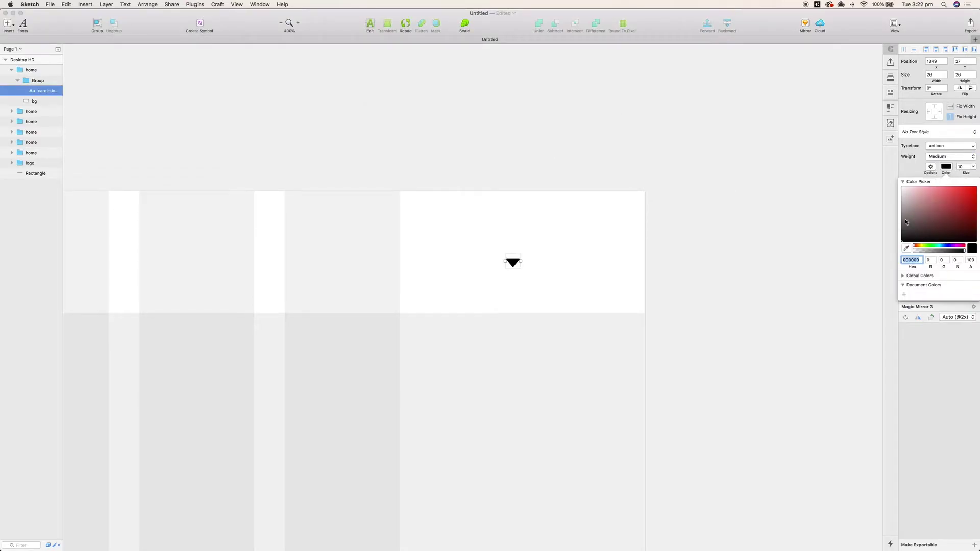
{"action": "left_click_drag", "start_coordinate": [907, 222], "coordinate": [898, 208]}
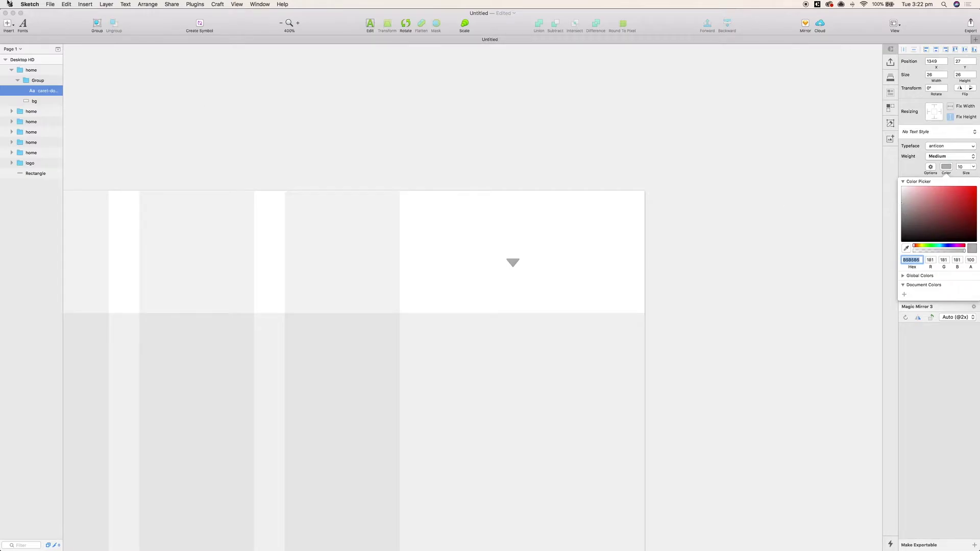
Draw a circle about 40 px wide beside the caret and enlarge it to 46 px.
{"action": "left_click", "coordinate": [8, 23]}
{"action": "mouse_move", "coordinate": [23, 34]}
{"action": "left_click", "coordinate": [107, 66]}
{"action": "left_click_drag", "start_coordinate": [442, 238], "coordinate": [492, 300]}
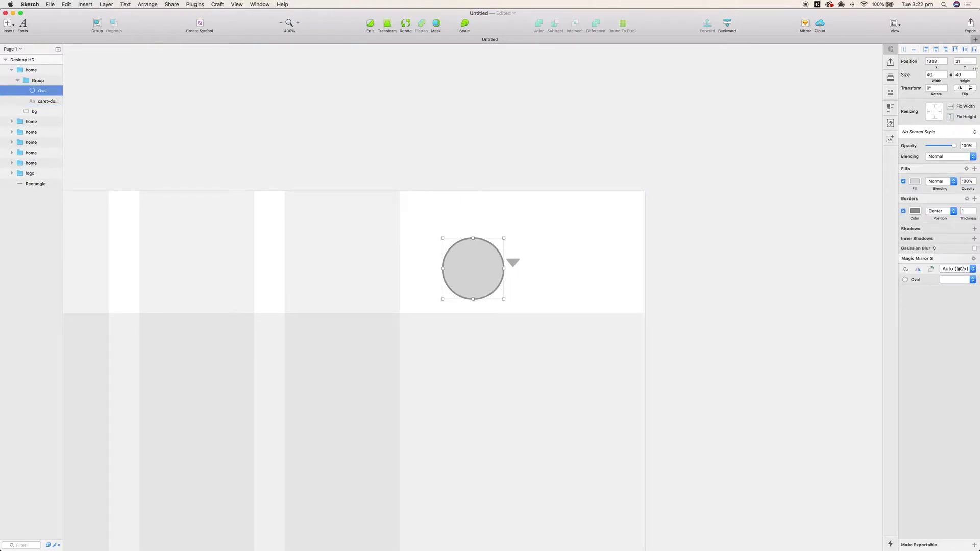
{"action": "left_click", "coordinate": [974, 75]}
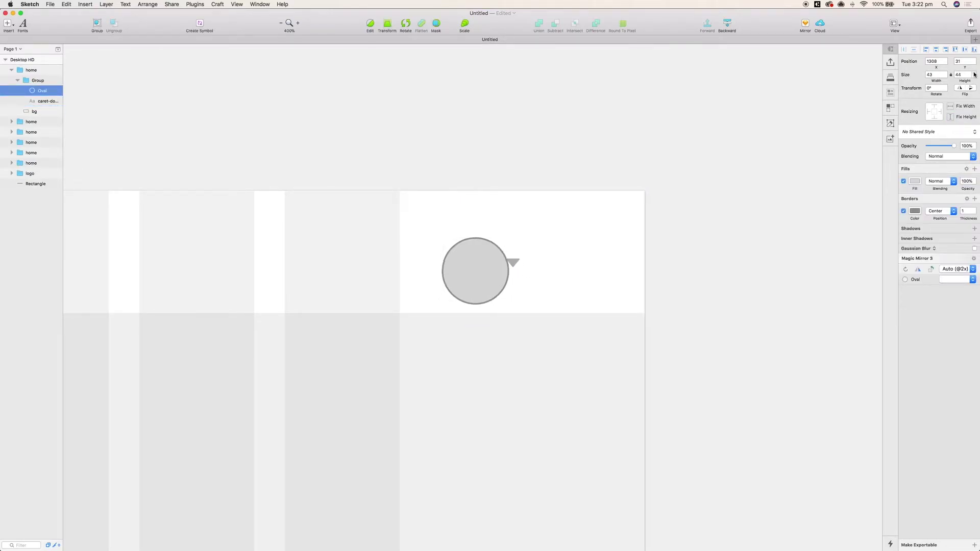
Place the caret against the circle's right edge and align the two vertically.
{"action": "left_click", "coordinate": [529, 267]}
{"action": "left_click_drag", "start_coordinate": [529, 267], "coordinate": [528, 275]}
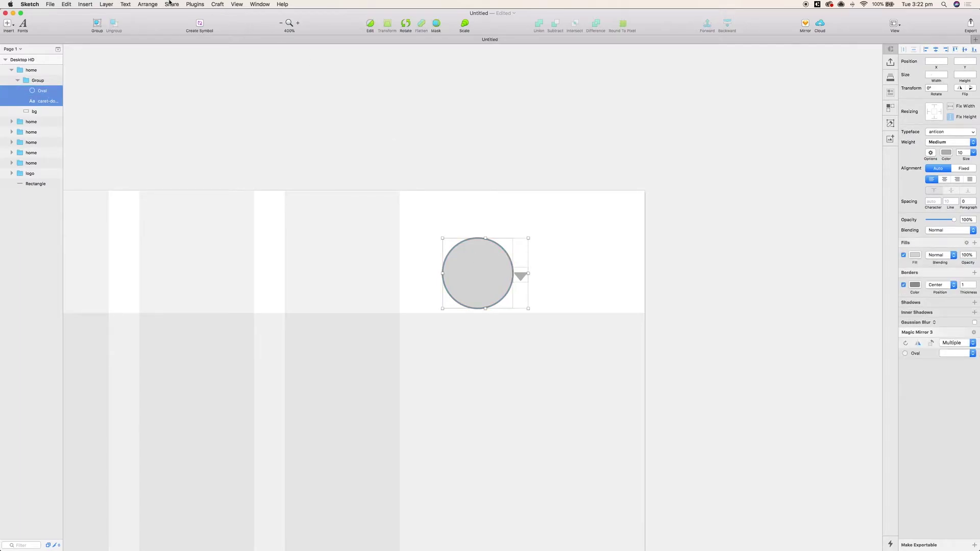
{"action": "left_click", "coordinate": [148, 5]}
{"action": "mouse_move", "coordinate": [163, 71]}
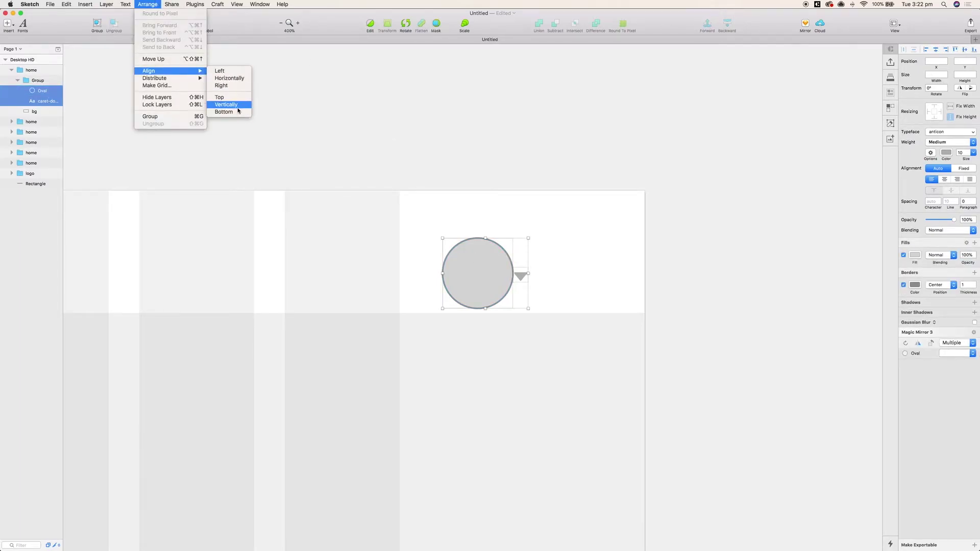
{"action": "left_click", "coordinate": [243, 106]}
Move the caret 10 px to the right, away from the circle.
{"action": "left_click", "coordinate": [420, 149]}
{"action": "left_click", "coordinate": [521, 280]}
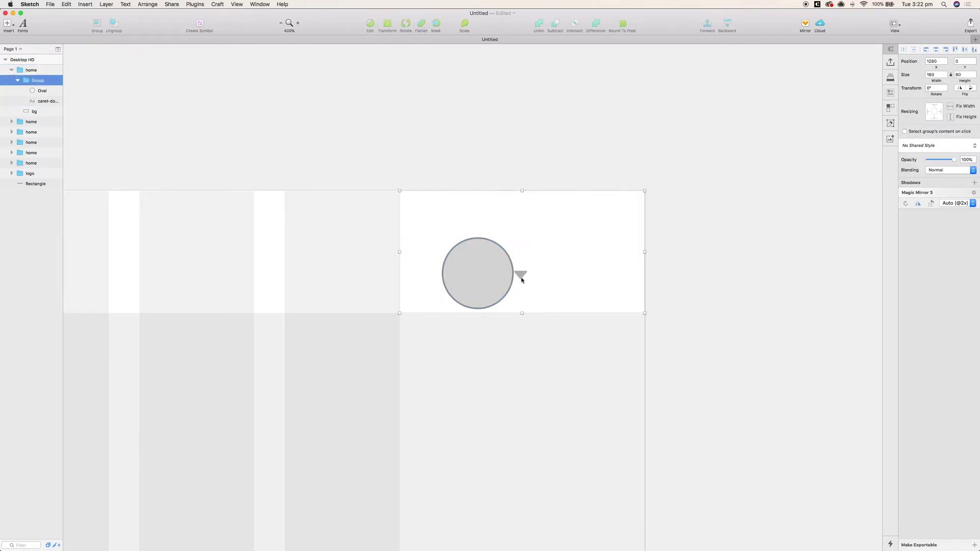
{"action": "double_click", "coordinate": [522, 279]}
{"action": "double_click", "coordinate": [522, 278]}
{"action": "key", "text": "shift+Right"}
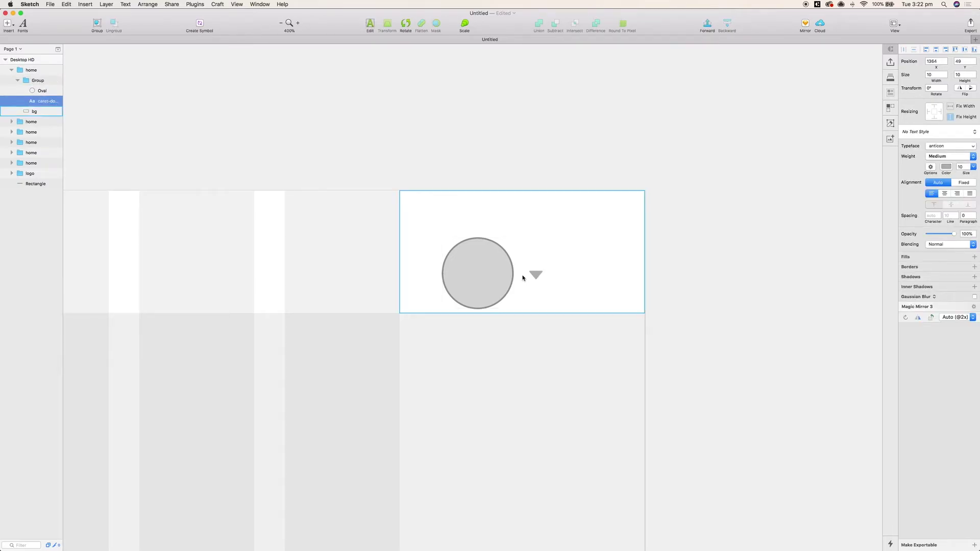
Group the circle with the caret and centre the group horizontally and vertically on the bg rectangle.
{"action": "left_click", "coordinate": [500, 273], "text": "shift"}
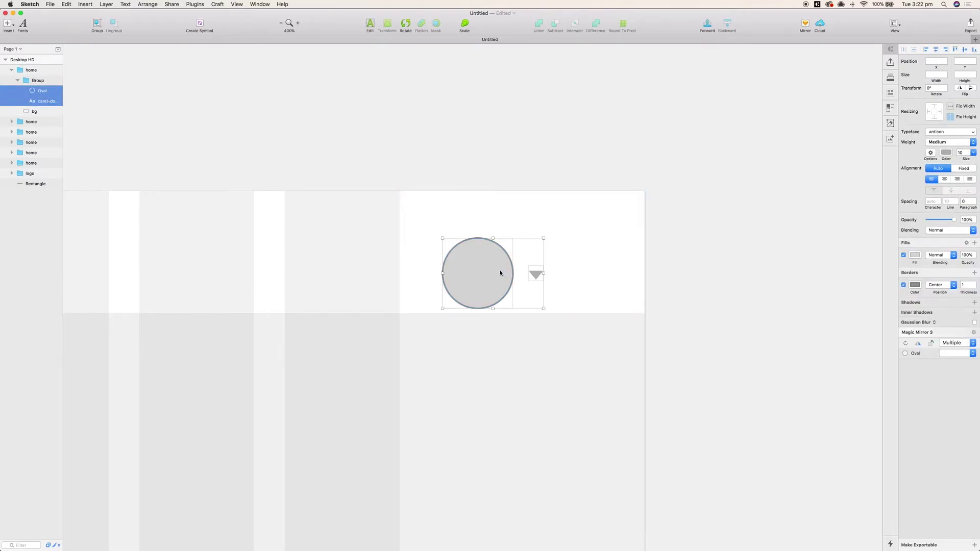
{"action": "key", "text": "super+g"}
{"action": "left_click_drag", "start_coordinate": [483, 272], "coordinate": [517, 253]}
{"action": "left_click", "coordinate": [434, 226], "text": "shift"}
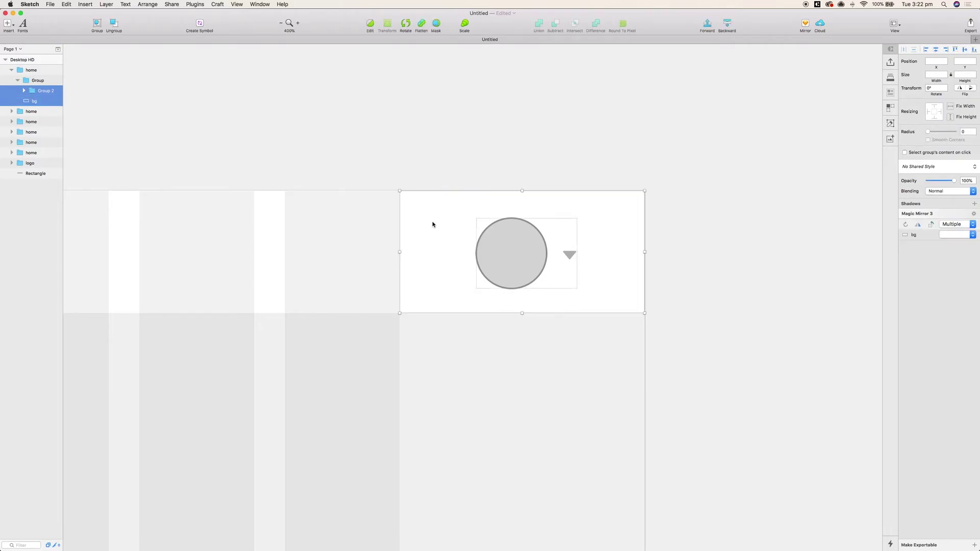
{"action": "left_click", "coordinate": [148, 4]}
{"action": "mouse_move", "coordinate": [174, 71]}
{"action": "left_click", "coordinate": [222, 80]}
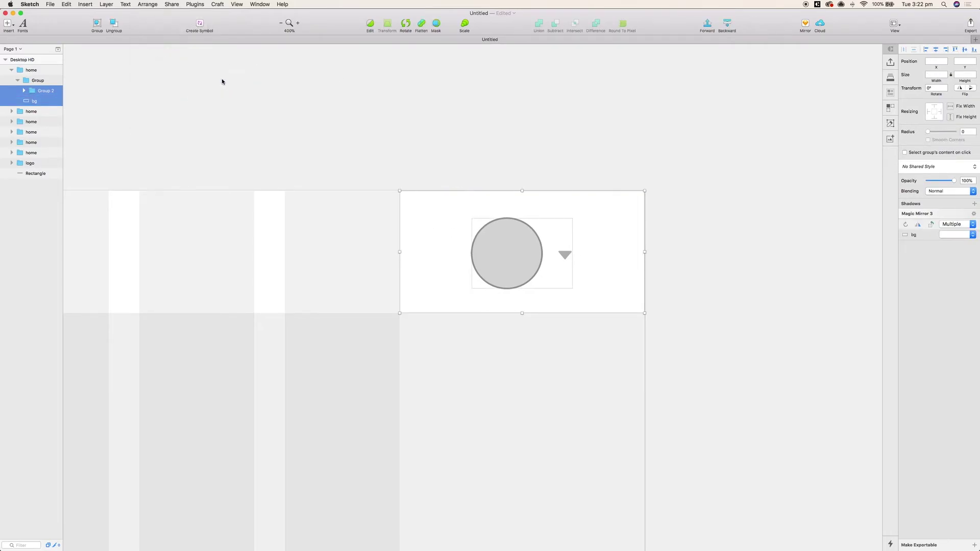
{"action": "left_click", "coordinate": [148, 4]}
{"action": "left_click", "coordinate": [230, 106]}
Remove the circle's border and fill the circle with the portrait PNG image from the Desktop folder.
{"action": "double_click", "coordinate": [514, 260]}
{"action": "double_click", "coordinate": [506, 258]}
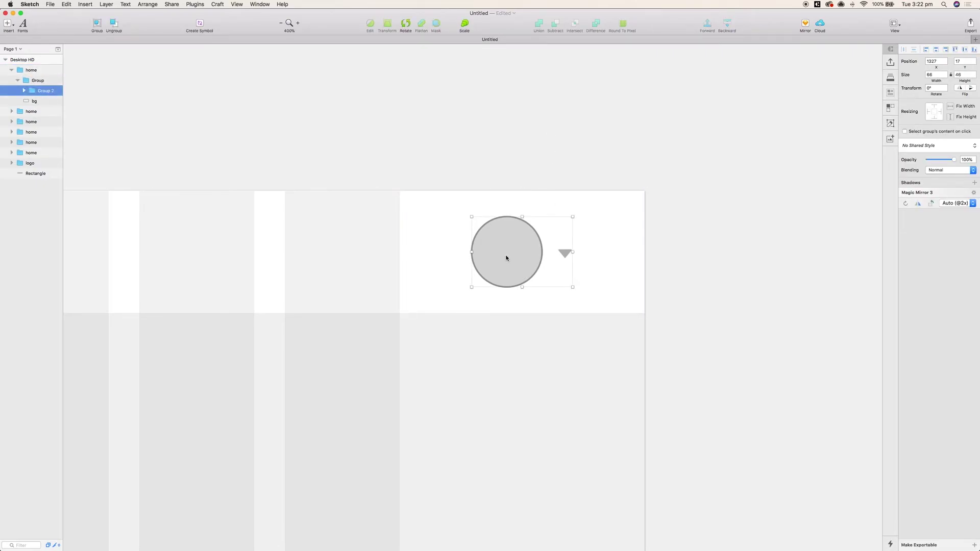
{"action": "double_click", "coordinate": [506, 257]}
{"action": "left_click", "coordinate": [915, 183]}
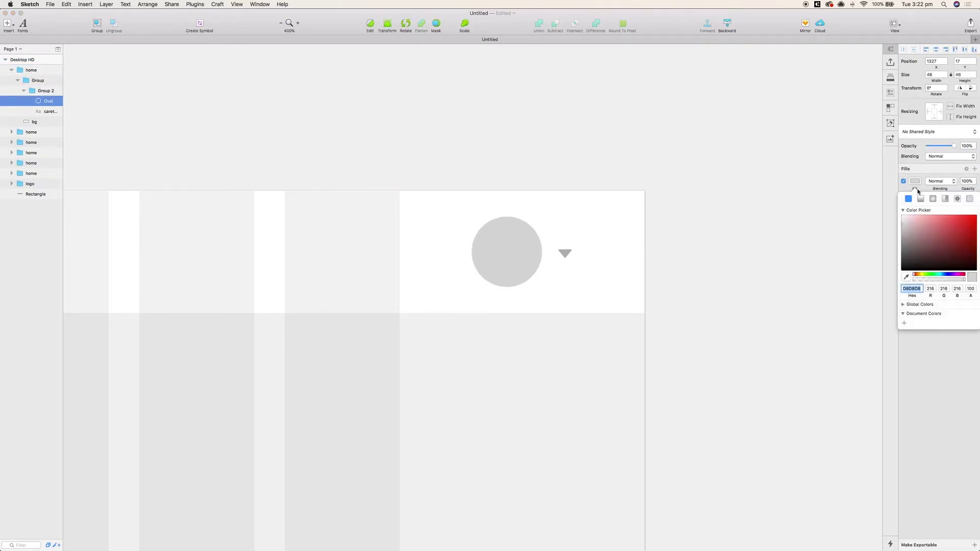
{"action": "left_click", "coordinate": [957, 199]}
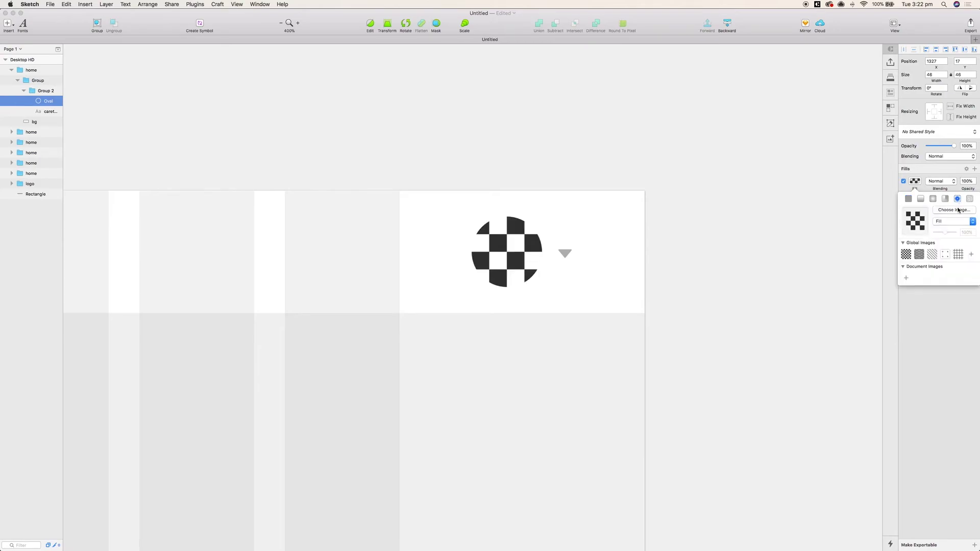
{"action": "left_click", "coordinate": [952, 210]}
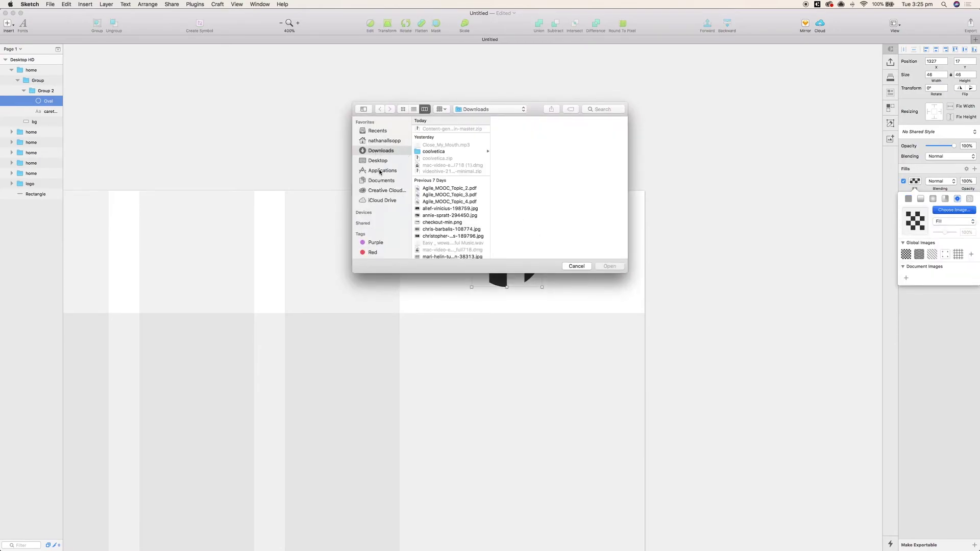
{"action": "left_click", "coordinate": [379, 161]}
{"action": "left_click", "coordinate": [437, 189]}
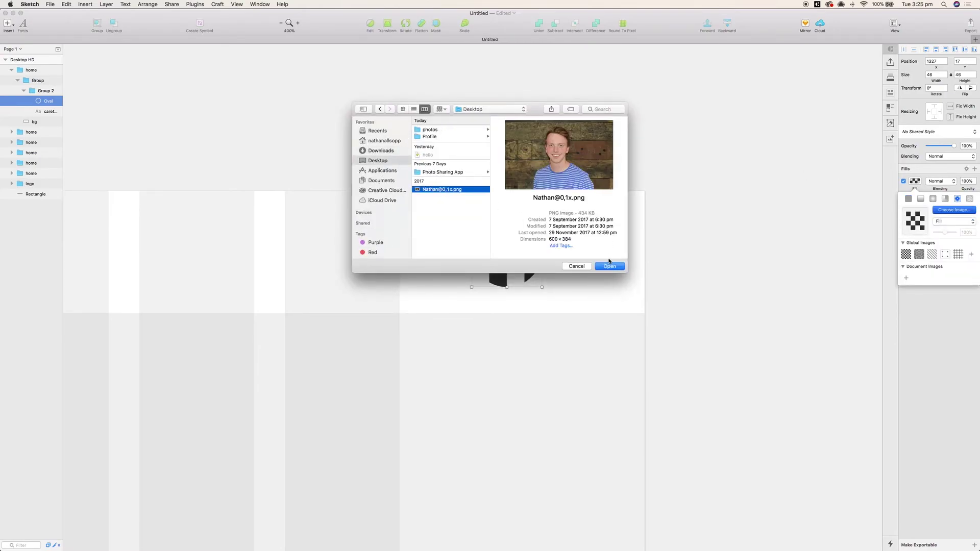
{"action": "left_click", "coordinate": [610, 266]}
Align the photo circle and the caret vertically with each other.
{"action": "left_click", "coordinate": [564, 253], "text": "shift"}
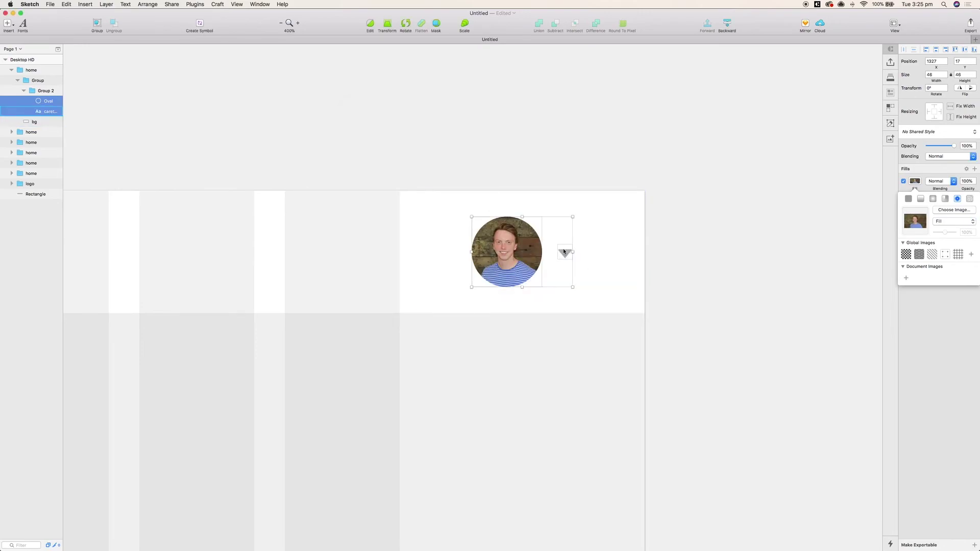
{"action": "left_click", "coordinate": [148, 4]}
{"action": "mouse_move", "coordinate": [173, 72]}
{"action": "left_click", "coordinate": [235, 105]}
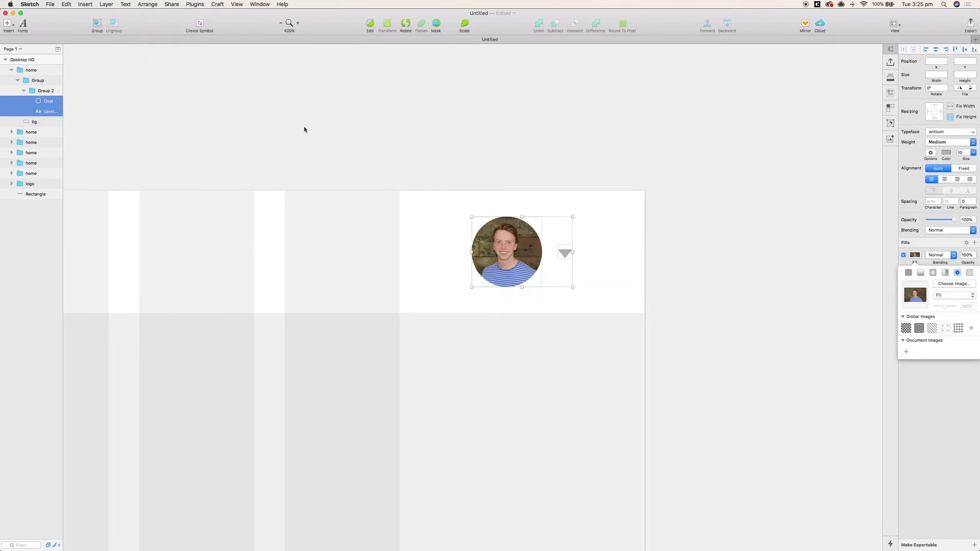
{"action": "key", "text": "Escape"}
Align the photo-and-caret group horizontally and vertically with the bg rectangle behind it.
{"action": "left_click", "coordinate": [431, 212], "text": "shift"}
{"action": "left_click", "coordinate": [148, 4]}
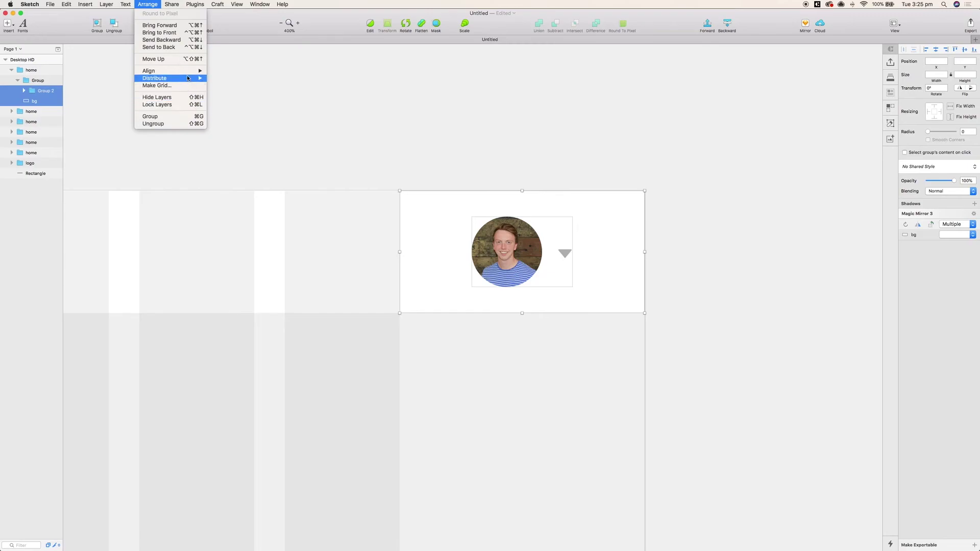
{"action": "left_click", "coordinate": [219, 78]}
{"action": "left_click", "coordinate": [148, 4]}
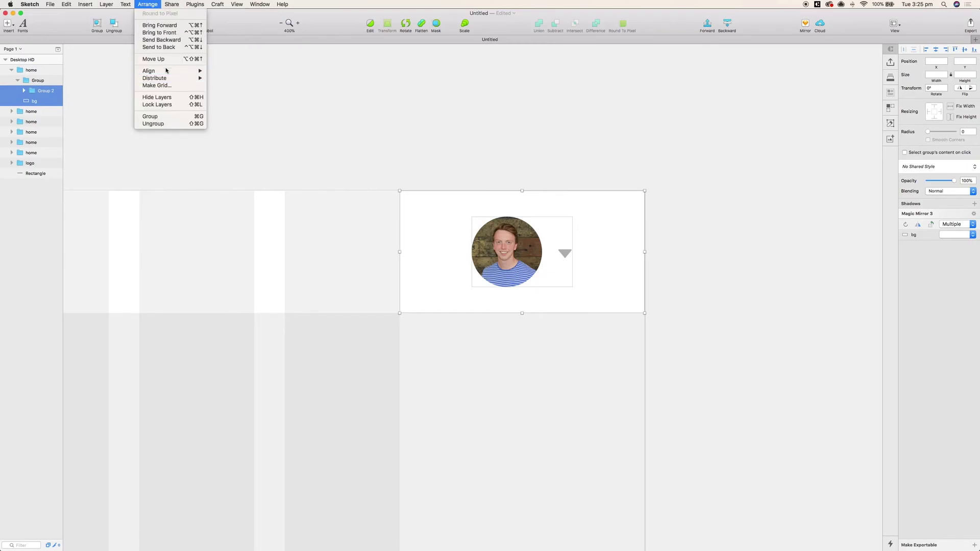
{"action": "left_click", "coordinate": [232, 104]}
{"action": "left_click", "coordinate": [409, 125]}
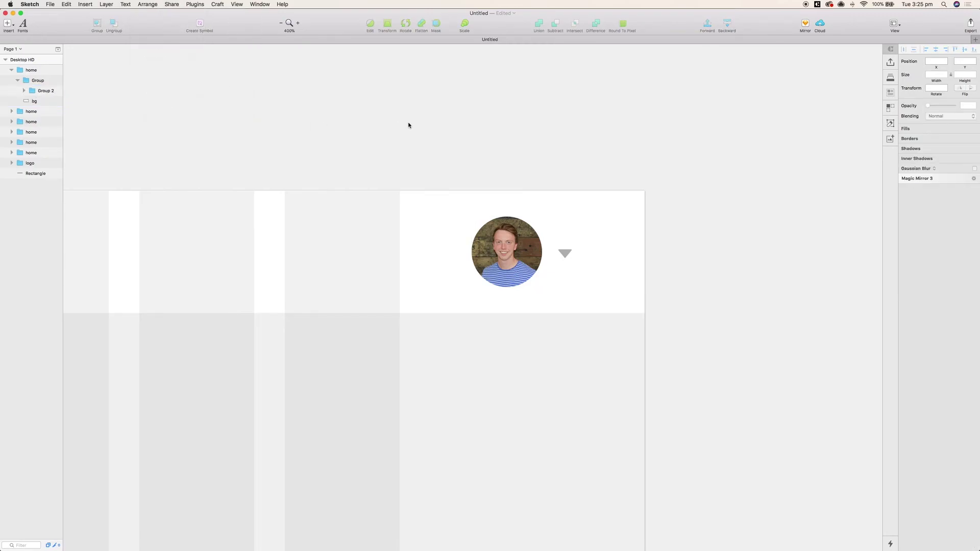
Hide the layout columns and bring the whole header into view.
{"action": "key", "text": "super+minus"}
{"action": "left_click_drag", "start_coordinate": [400, 136], "coordinate": [606, 148]}
{"action": "key", "text": "super+minus"}
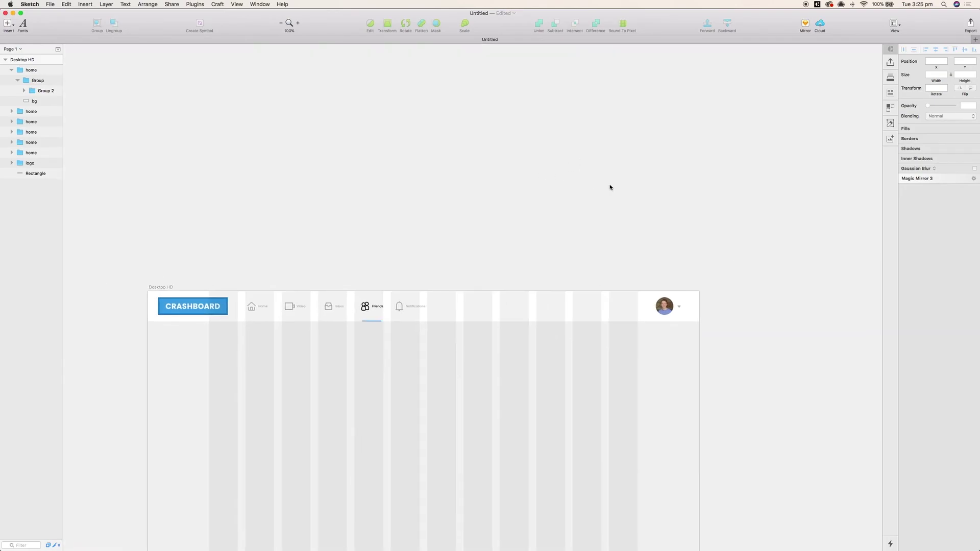
{"action": "key", "text": "ctrl+l"}
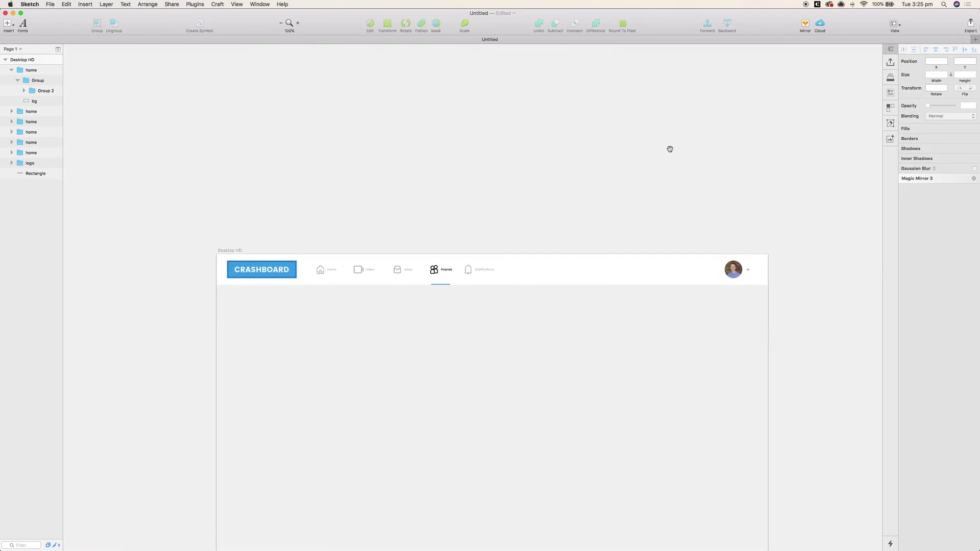